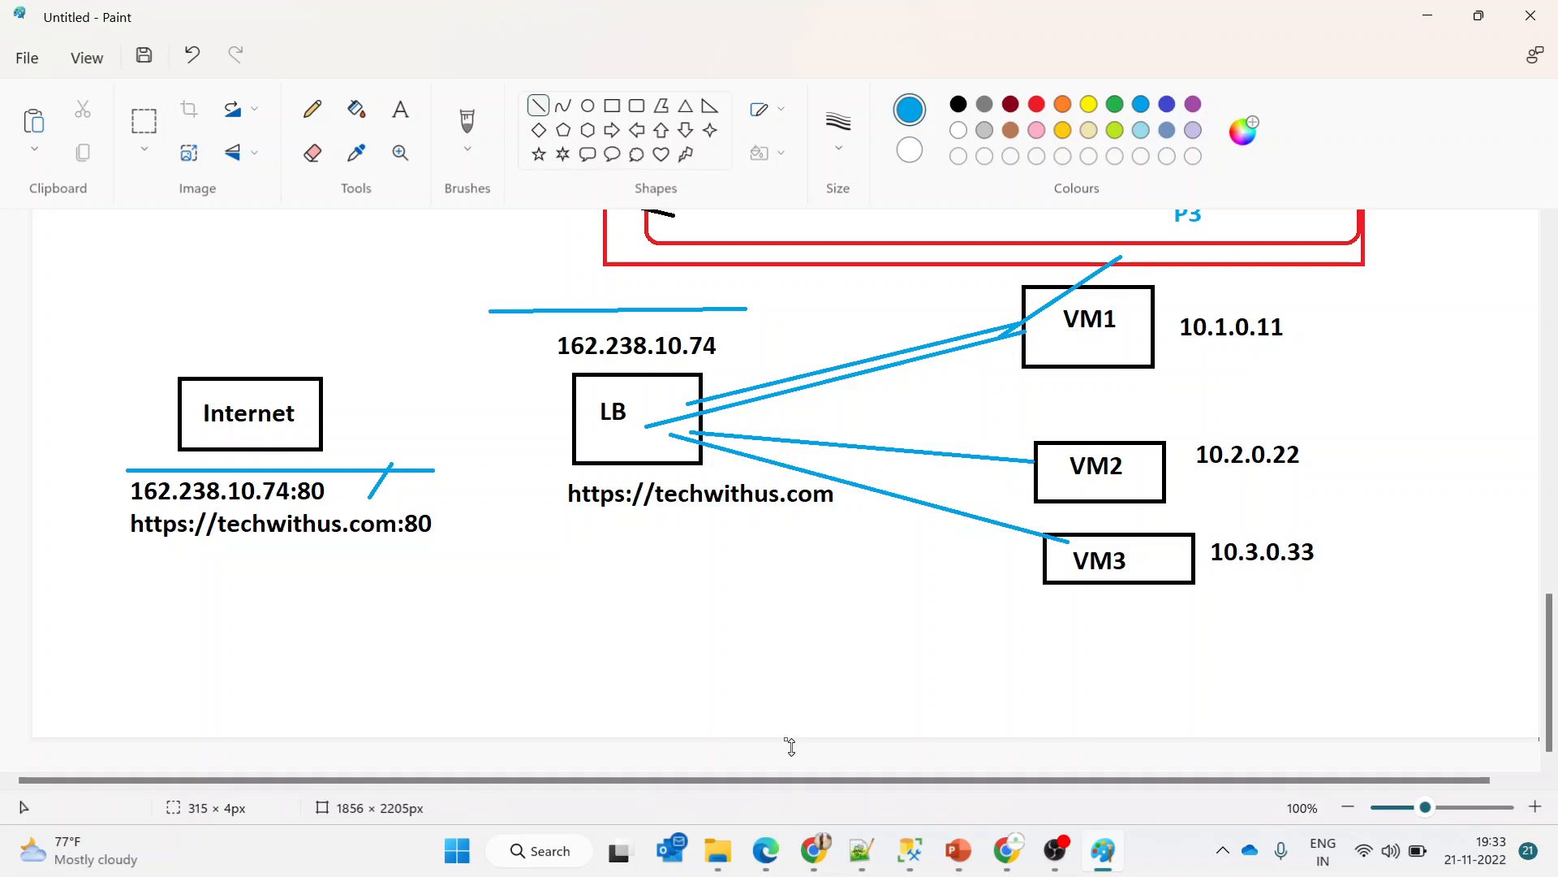
Extend the canvas downward to about 1856 × 2644 px to make empty space below the existing diagram
drag(787, 740, 791, 875)
scroll(844, 515, down, 2)
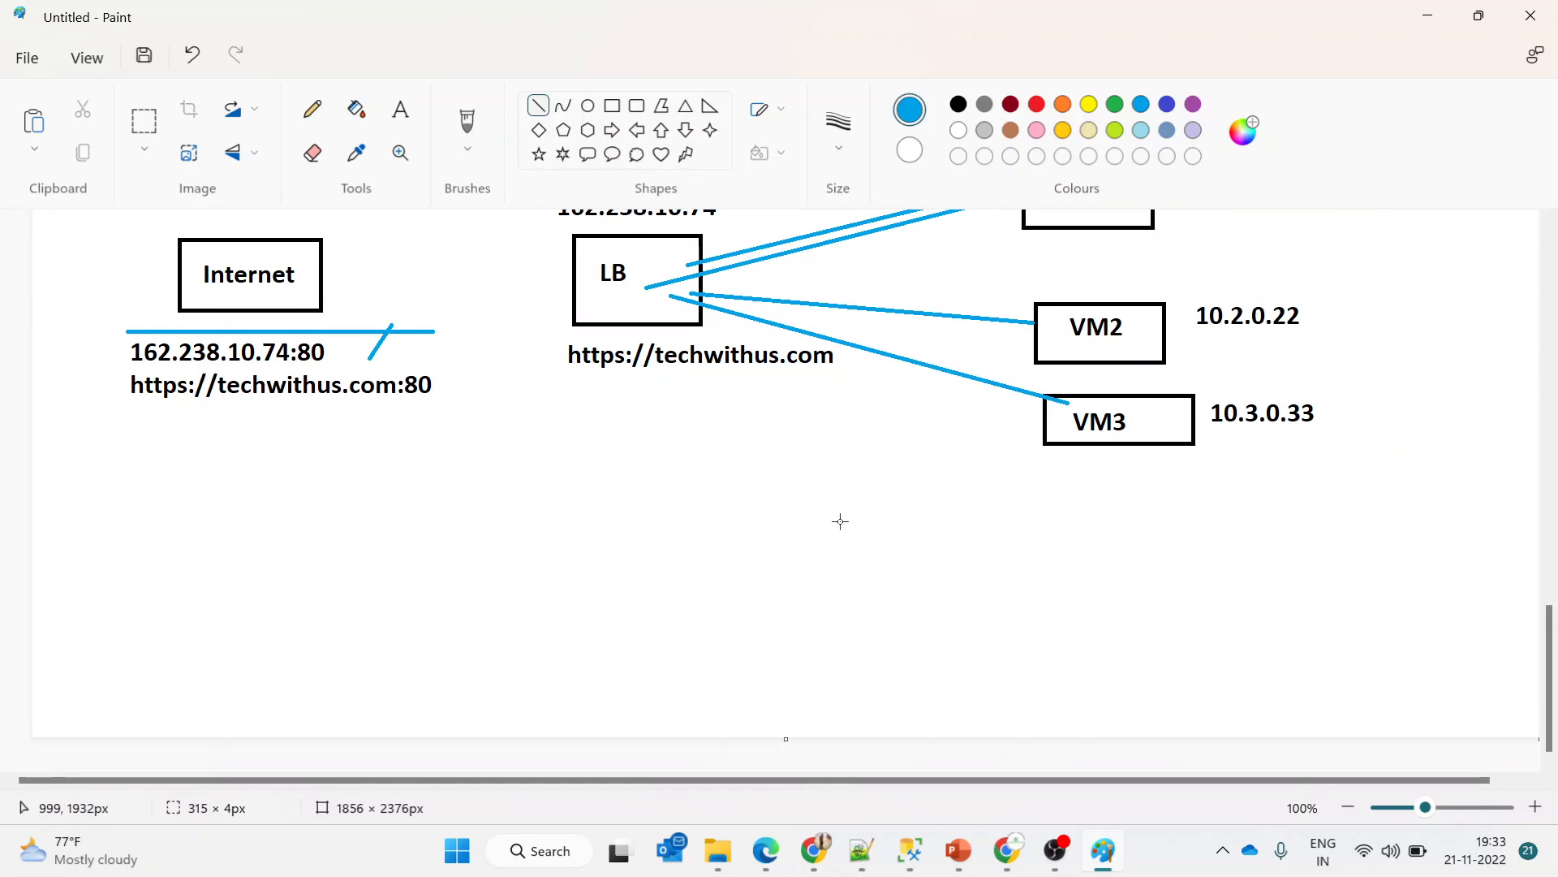
drag(783, 740, 786, 861)
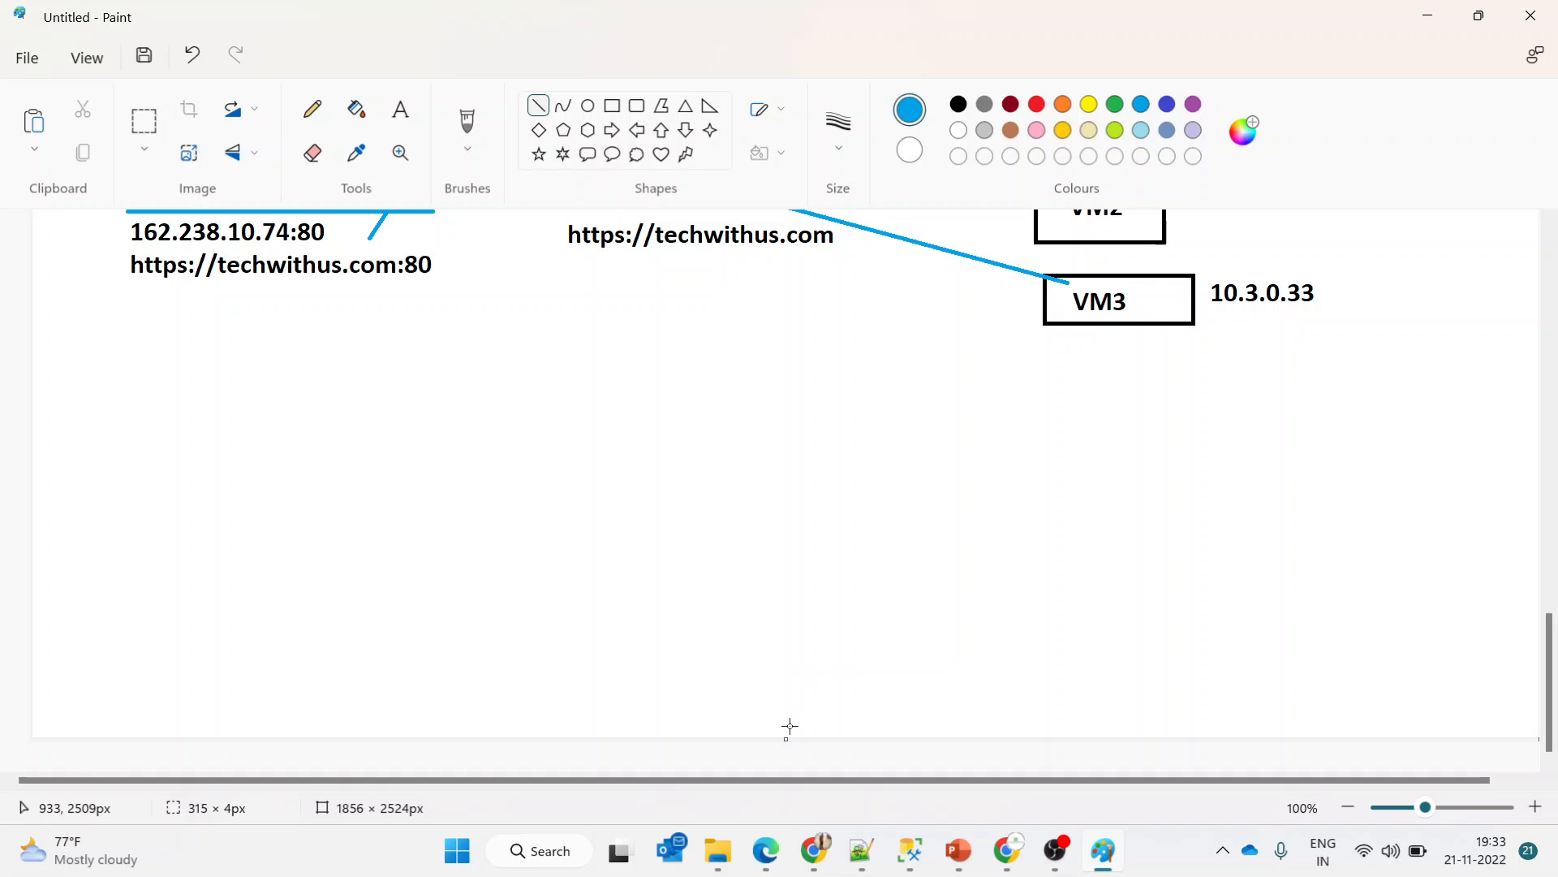
drag(787, 740, 799, 844)
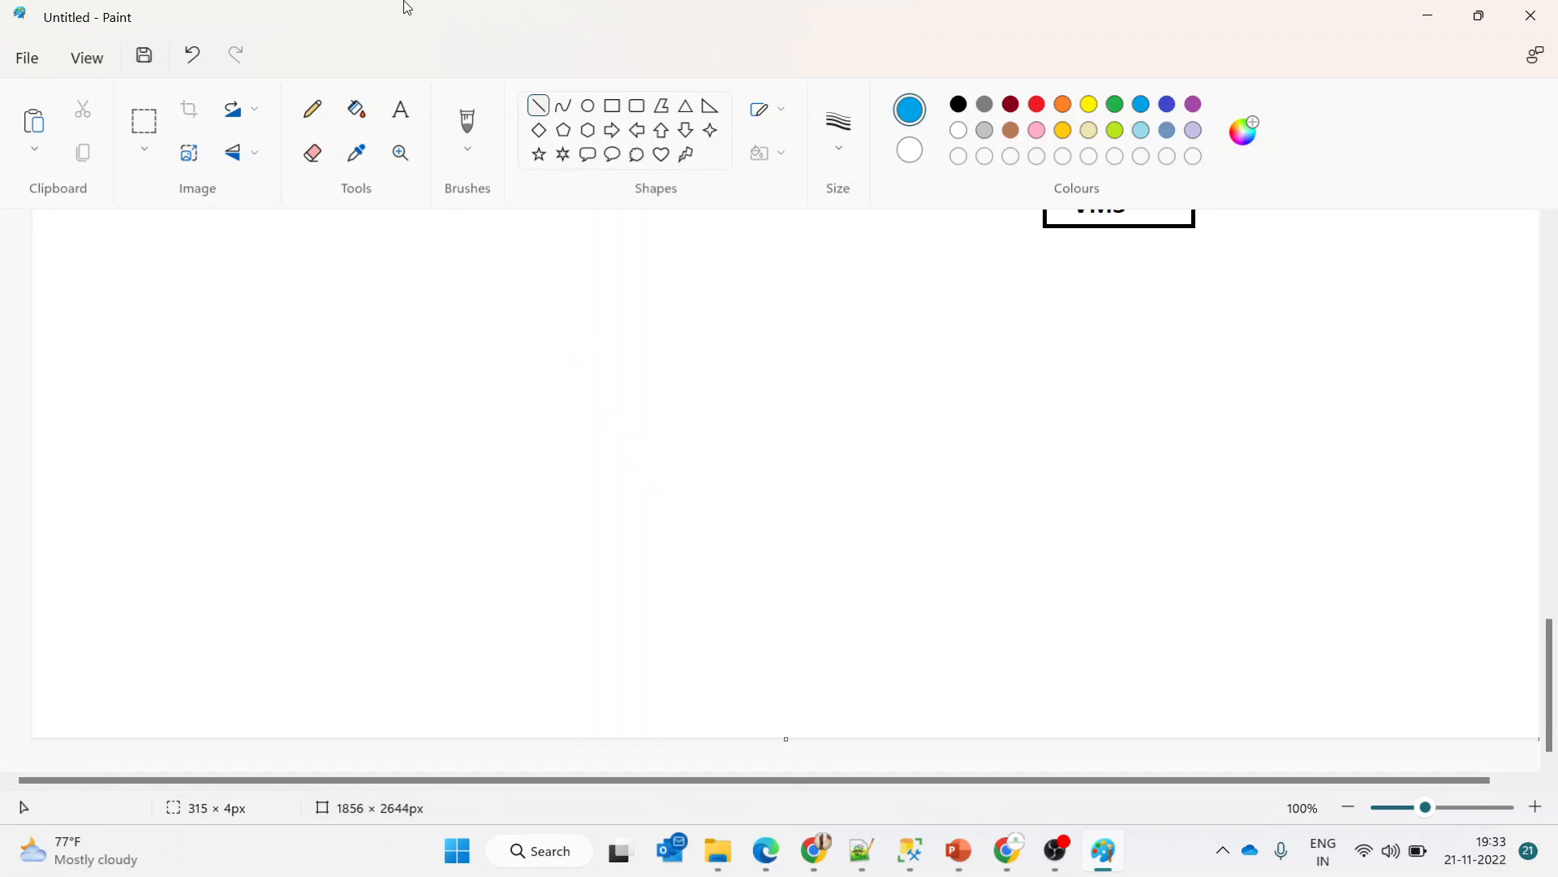
Draw a blue rectangle about 152 × 140 px near the left edge of the empty canvas area and label it "internet"
click(614, 109)
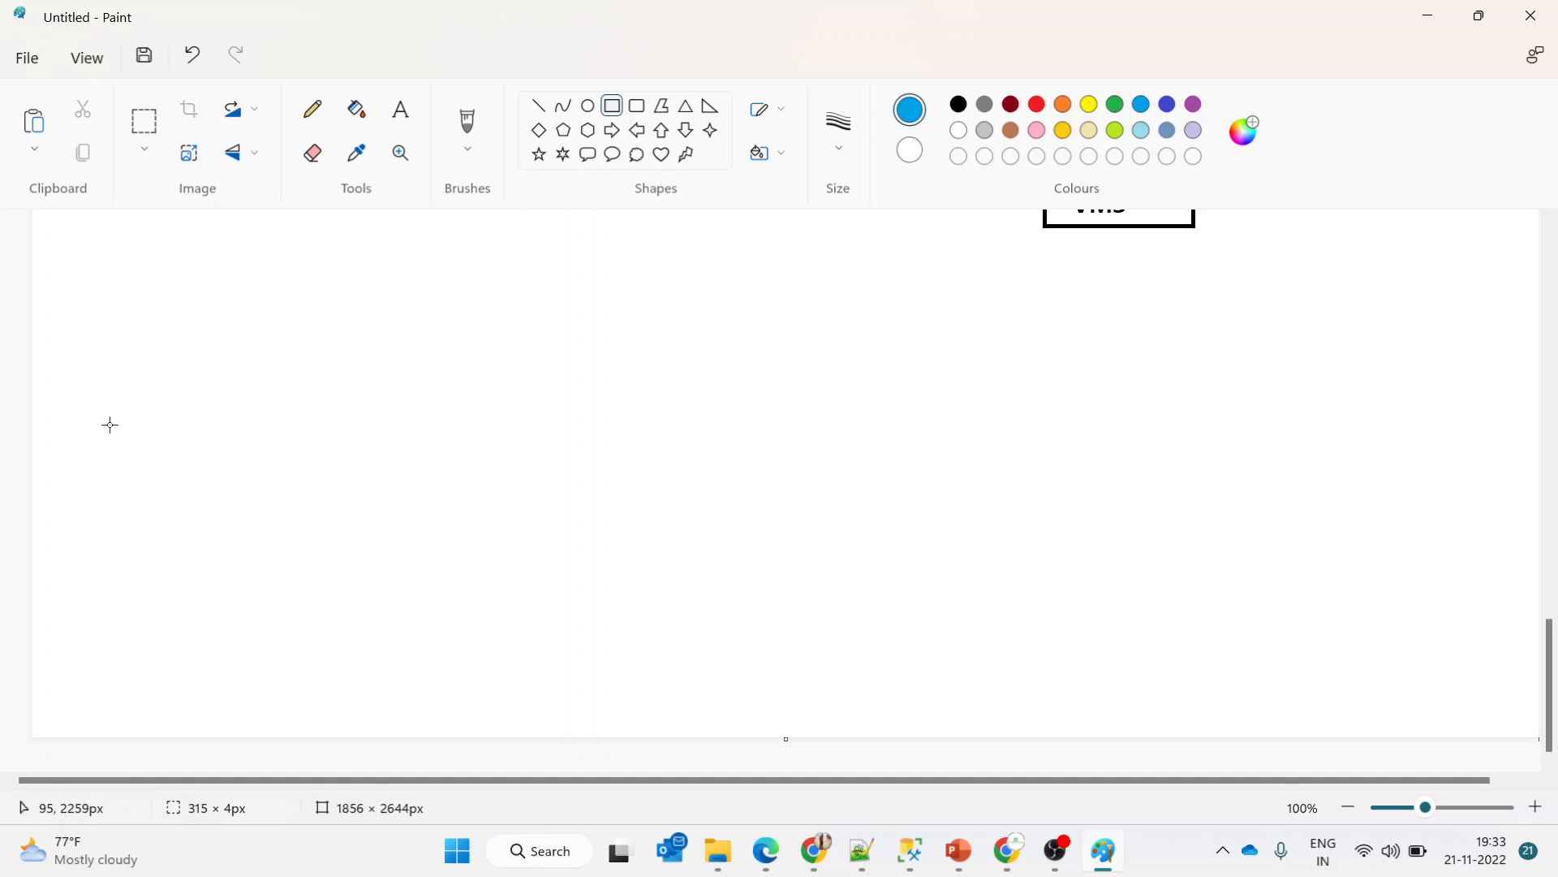
drag(108, 414, 233, 528)
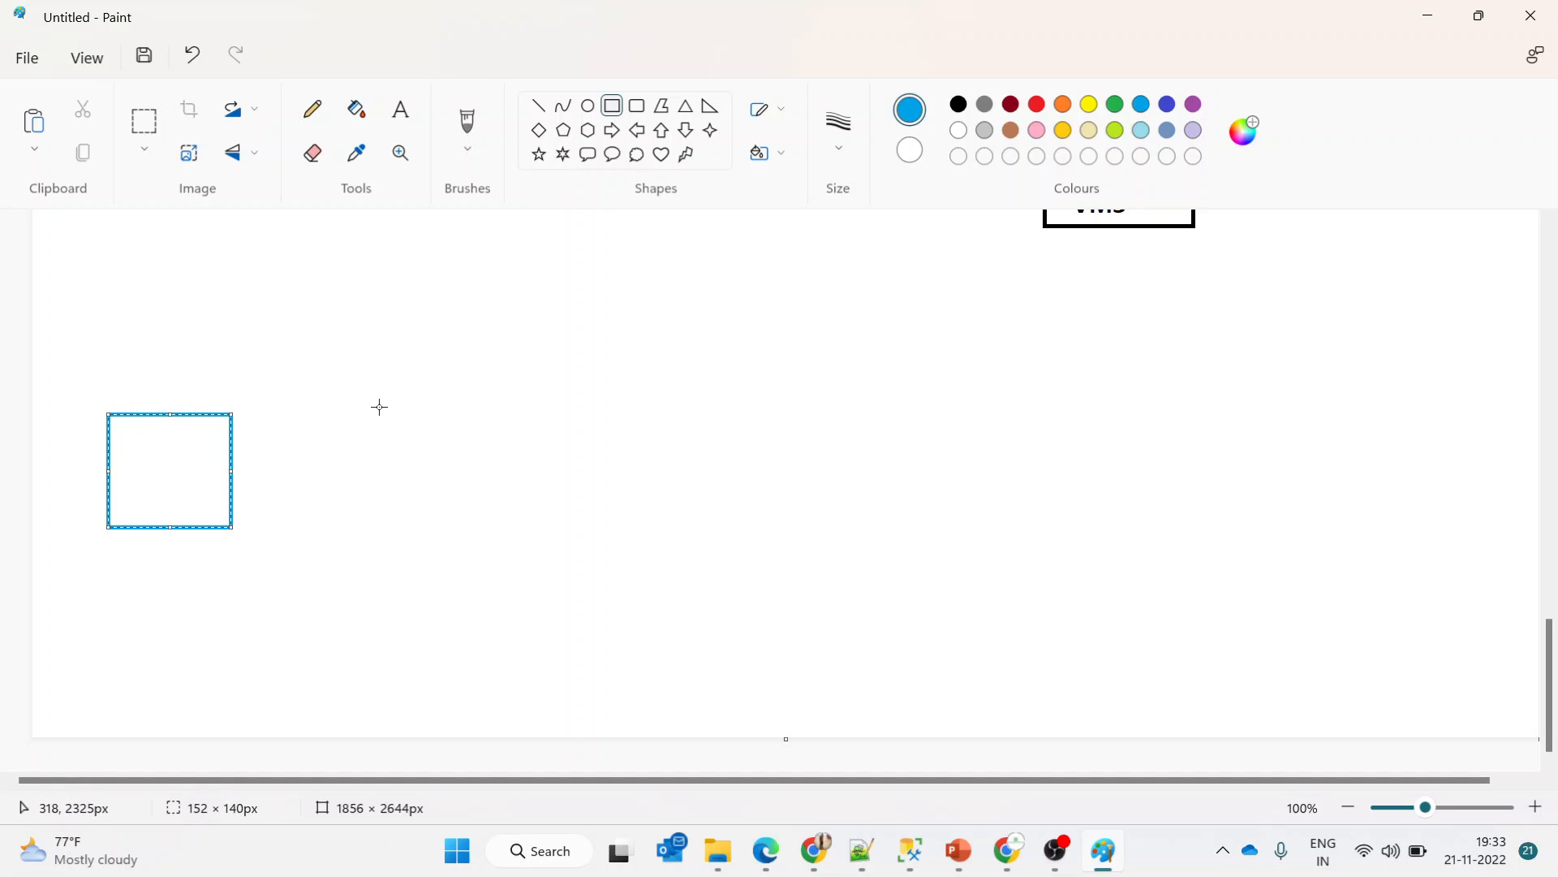
click(401, 110)
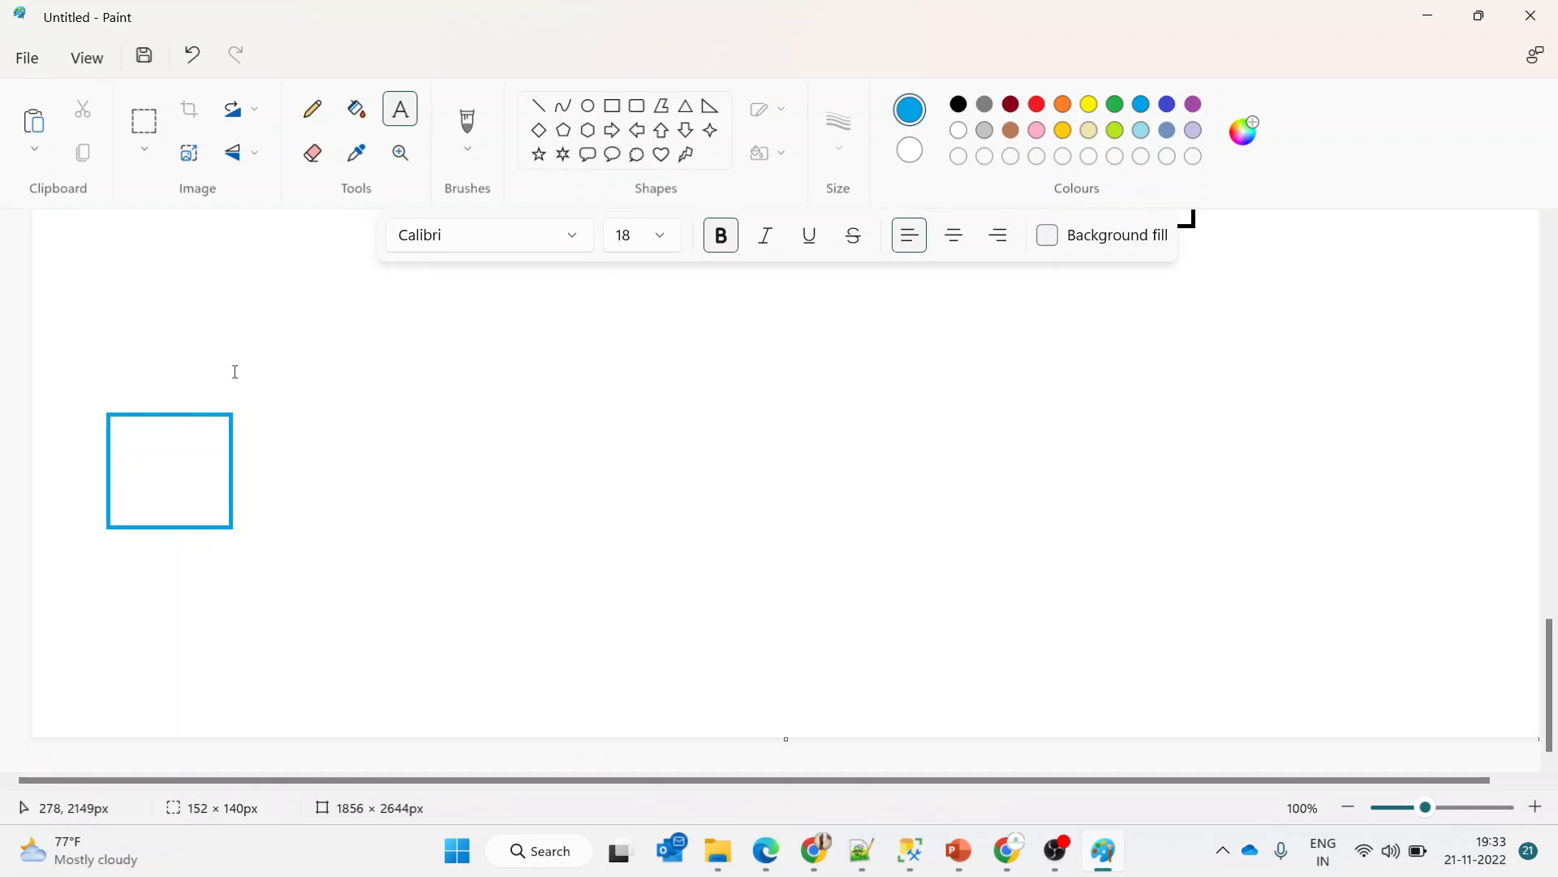
click(129, 465)
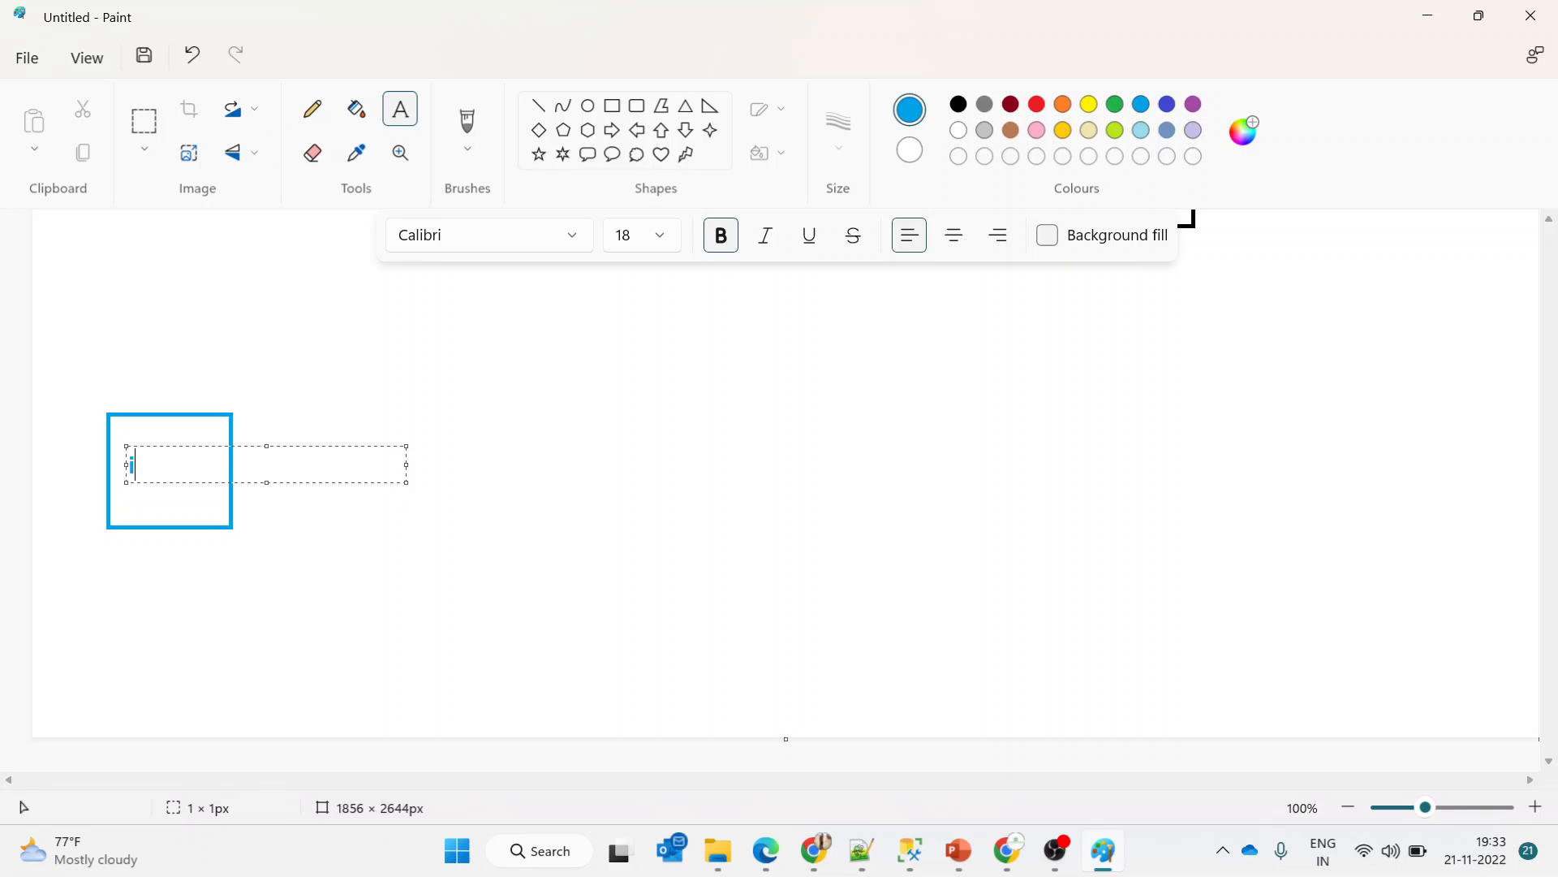
text(interbet)
key(BackSpace)
key(BackSpace)
key(BackSpace)
text(net)
click(528, 453)
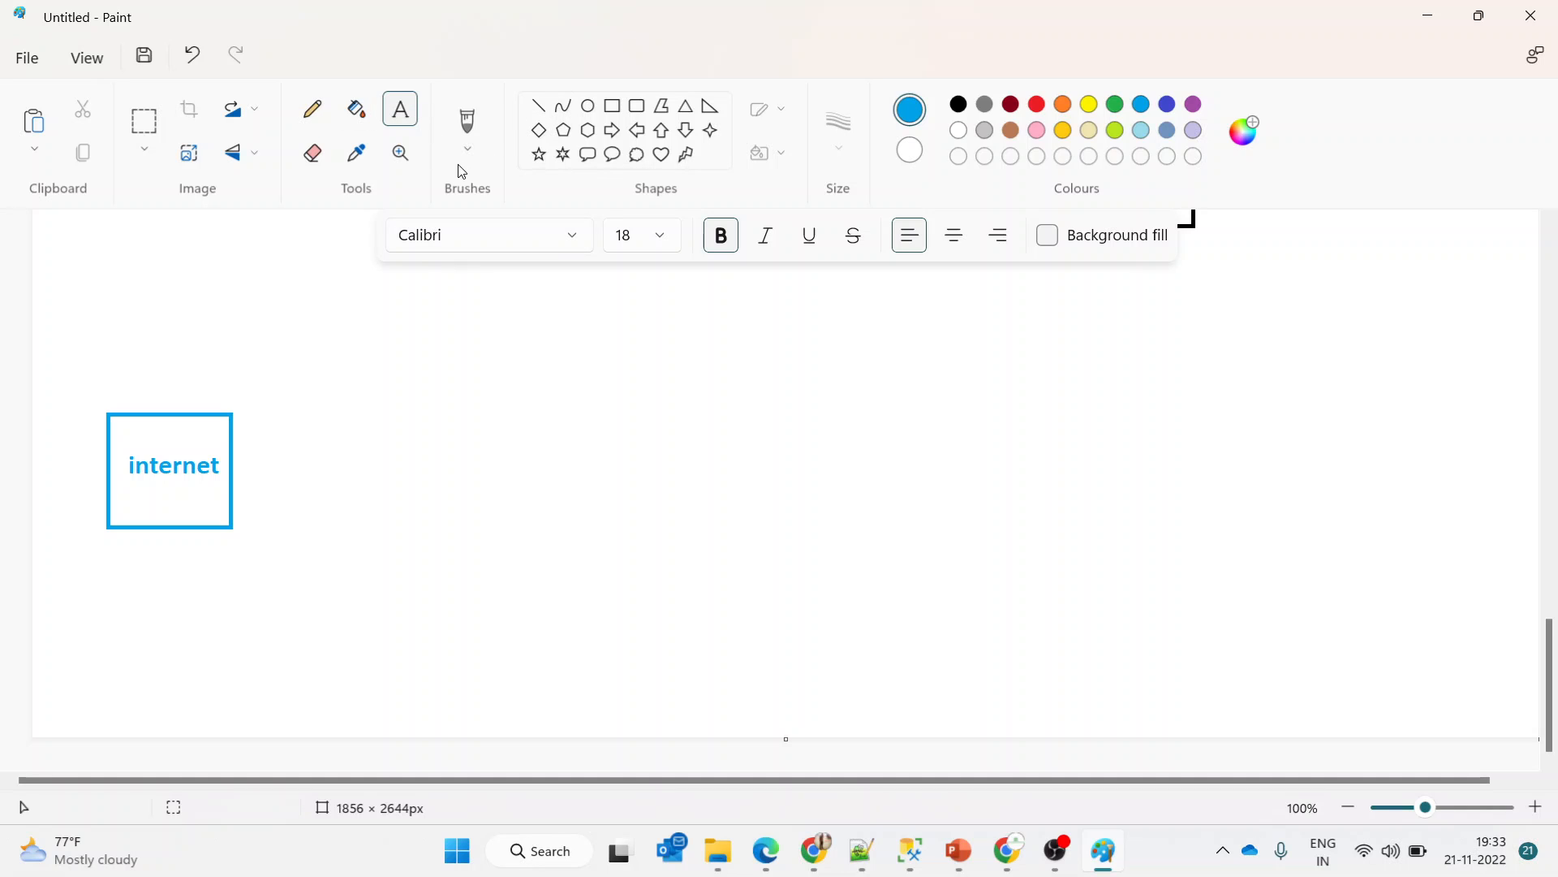
Draw three stacked blue rectangles to the right of the internet box, about 122 × 85, 162 × 90 and 165 × 82 px
click(612, 106)
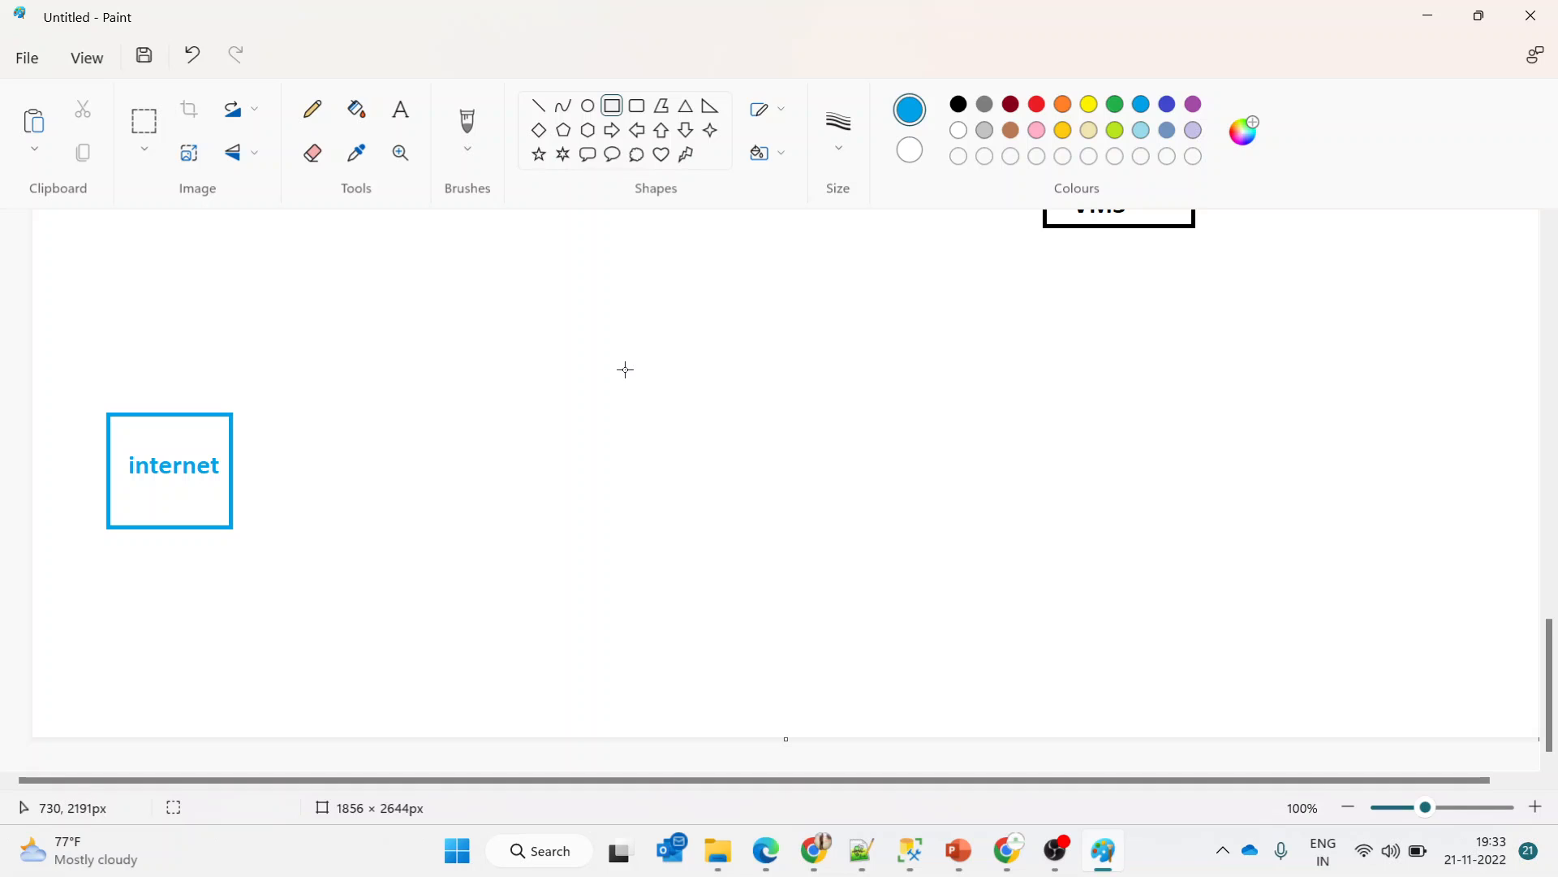
drag(615, 304, 714, 372)
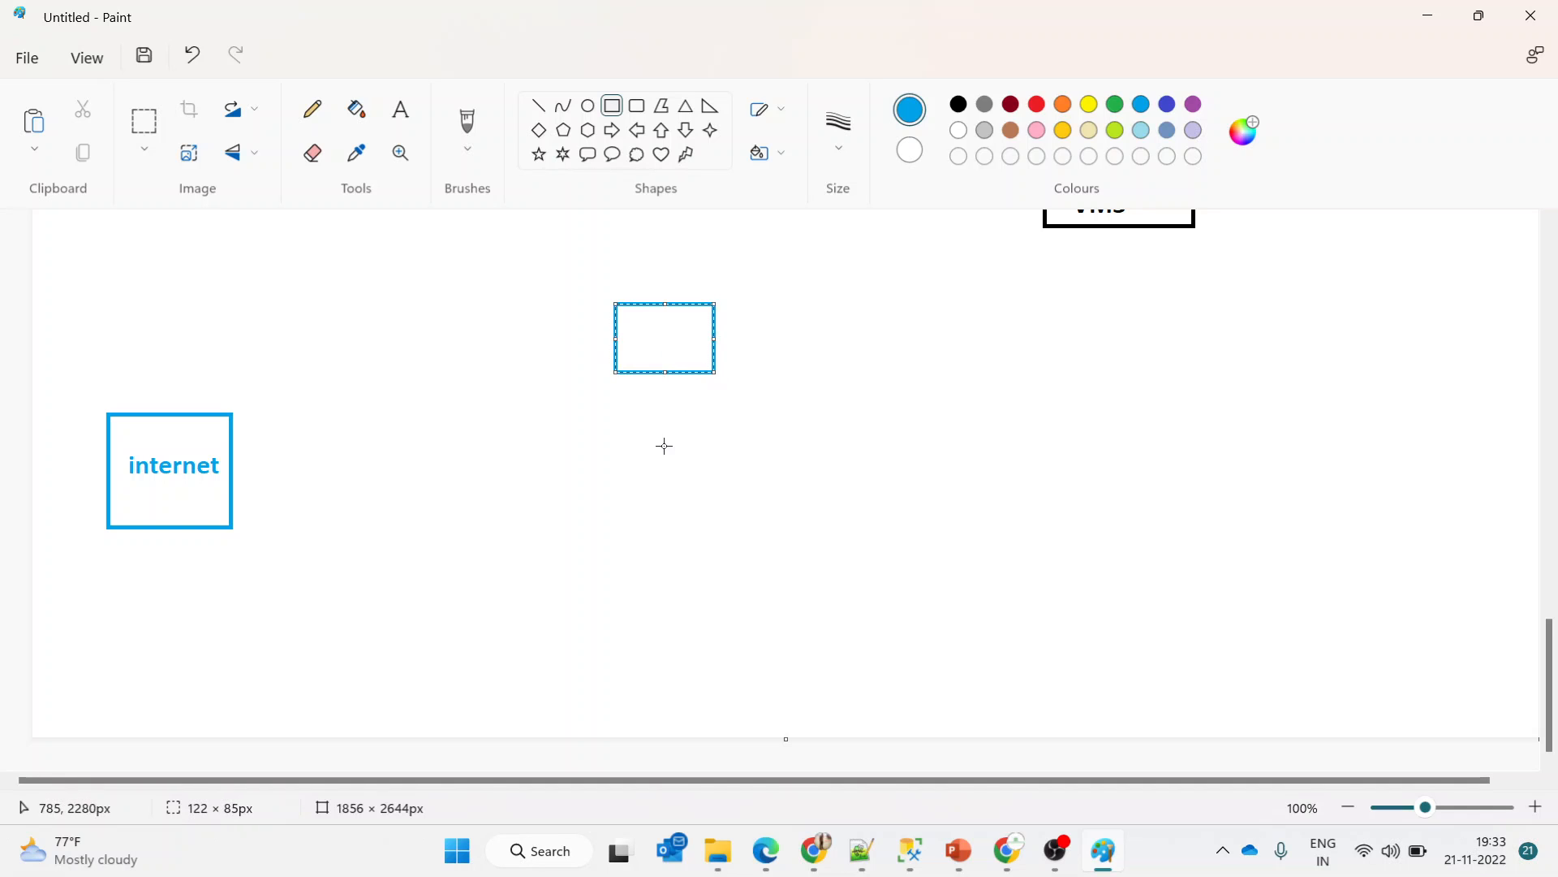
drag(625, 460, 756, 533)
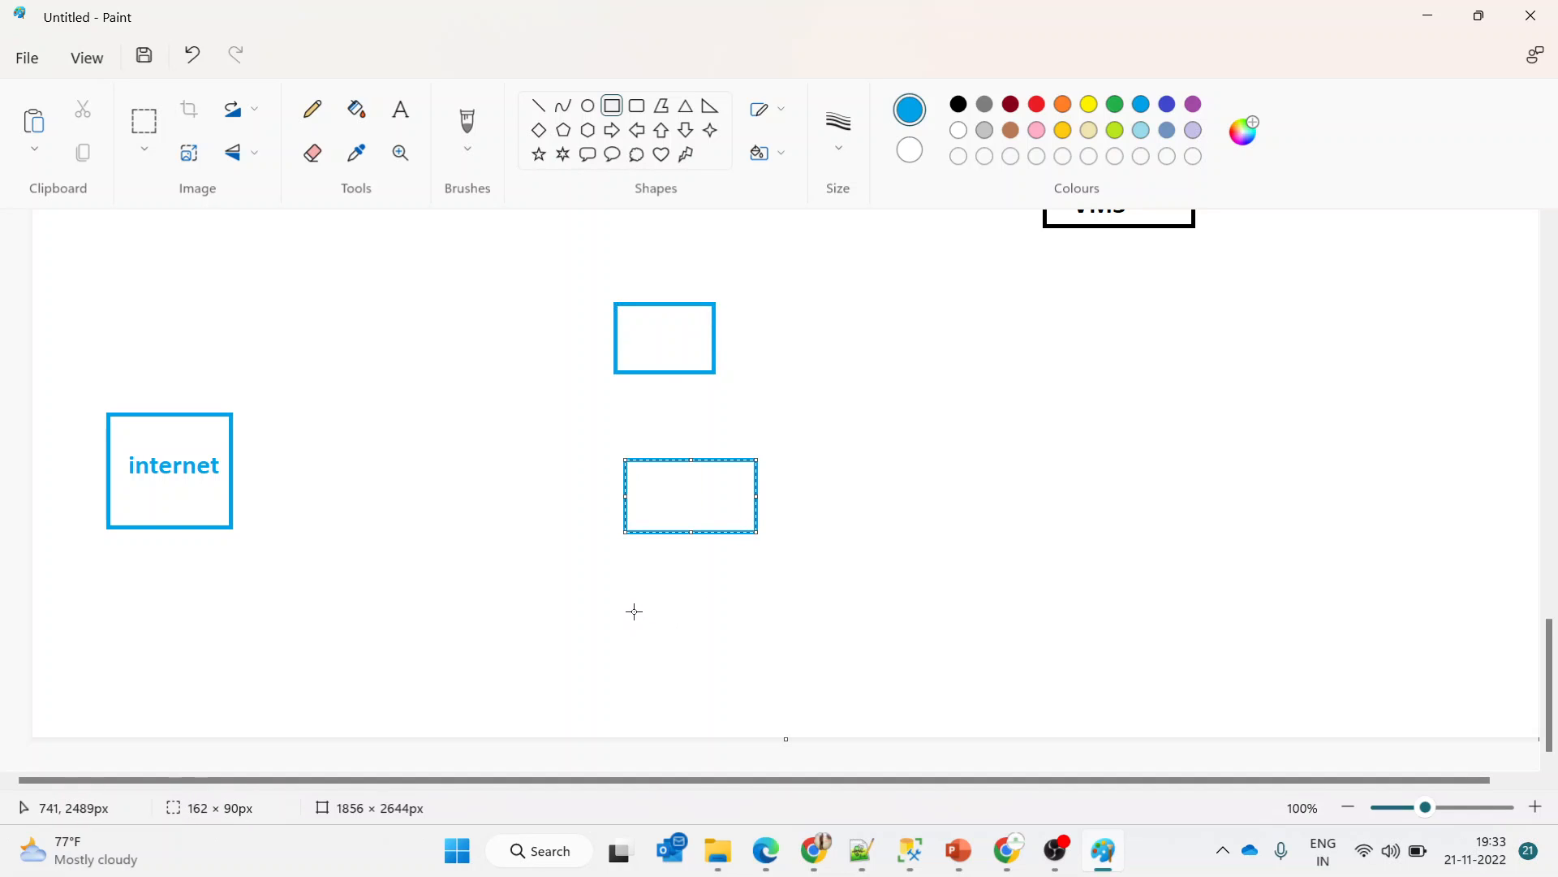
drag(633, 609, 767, 676)
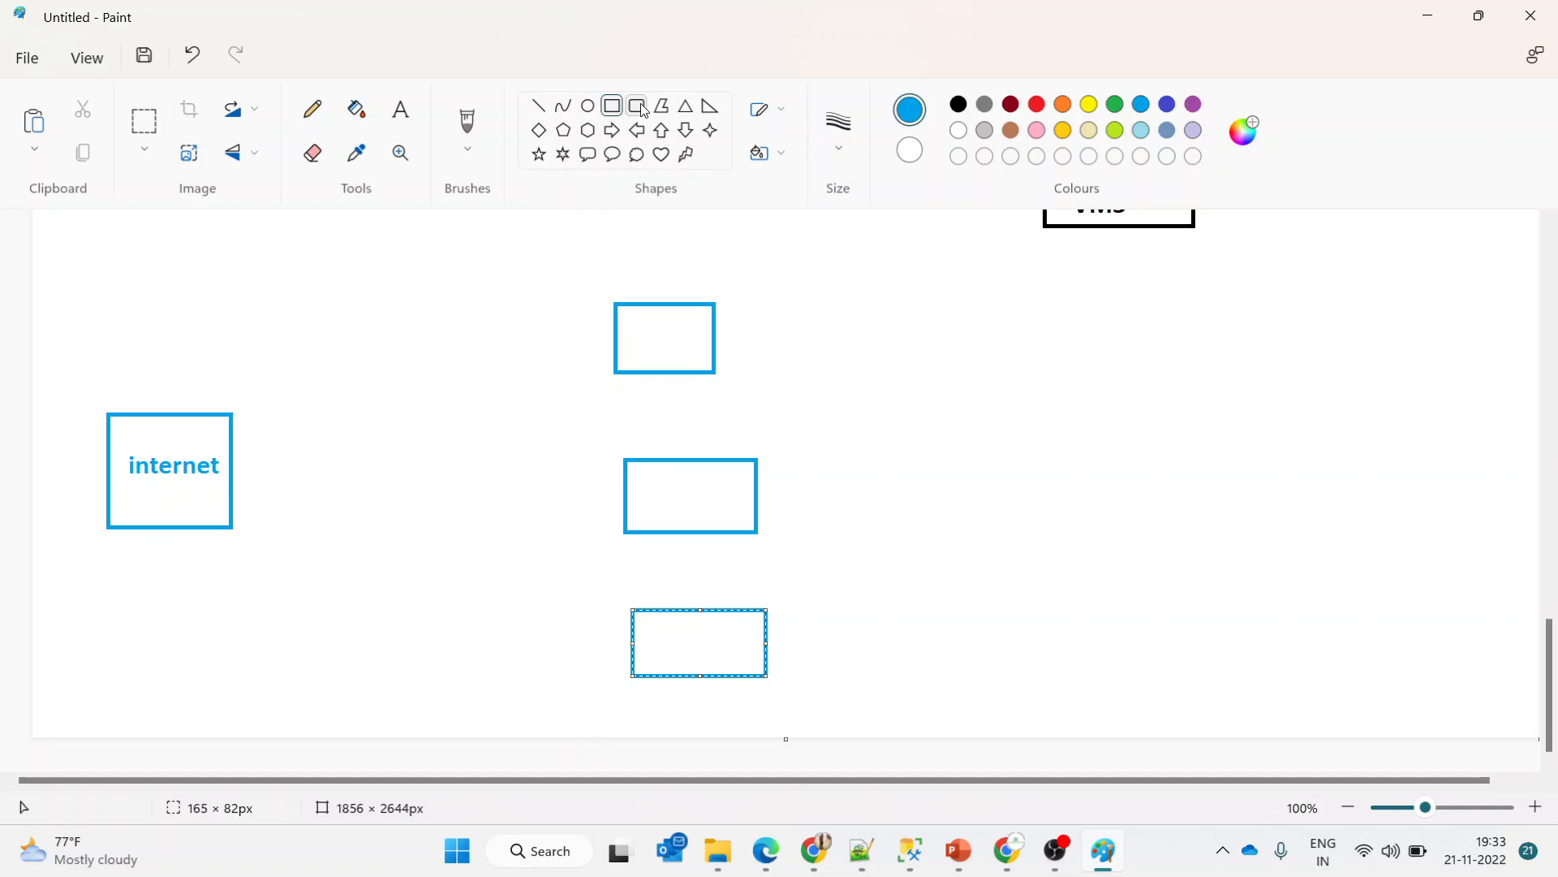
Recolour the lowest box dark red and draw a dark red rectangle about 1094 × 596 px enclosing the three stacked boxes
click(1011, 106)
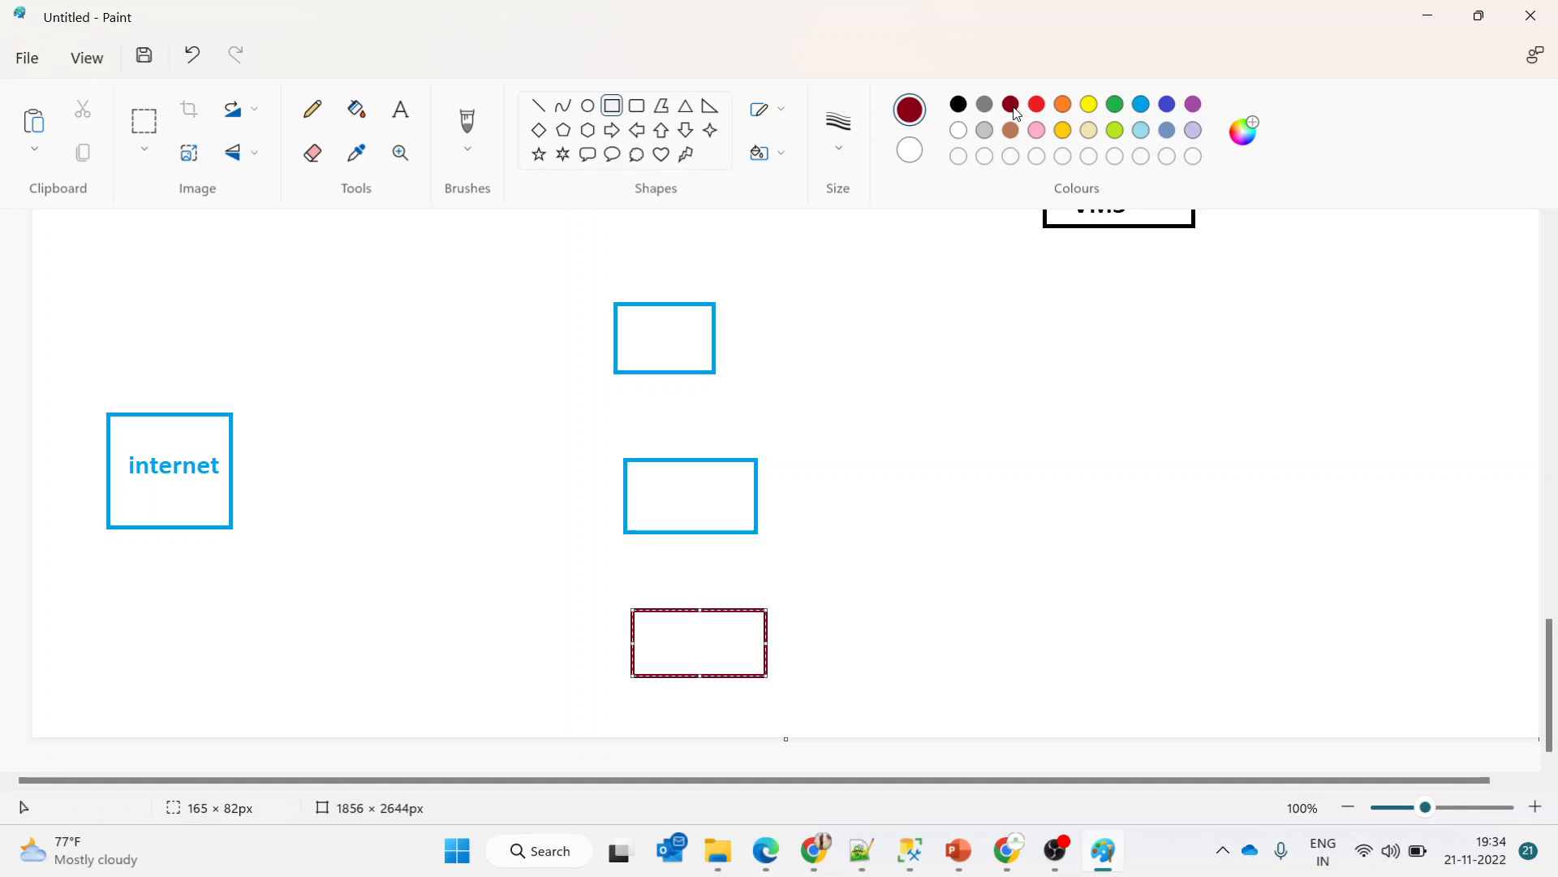
drag(533, 224, 1420, 709)
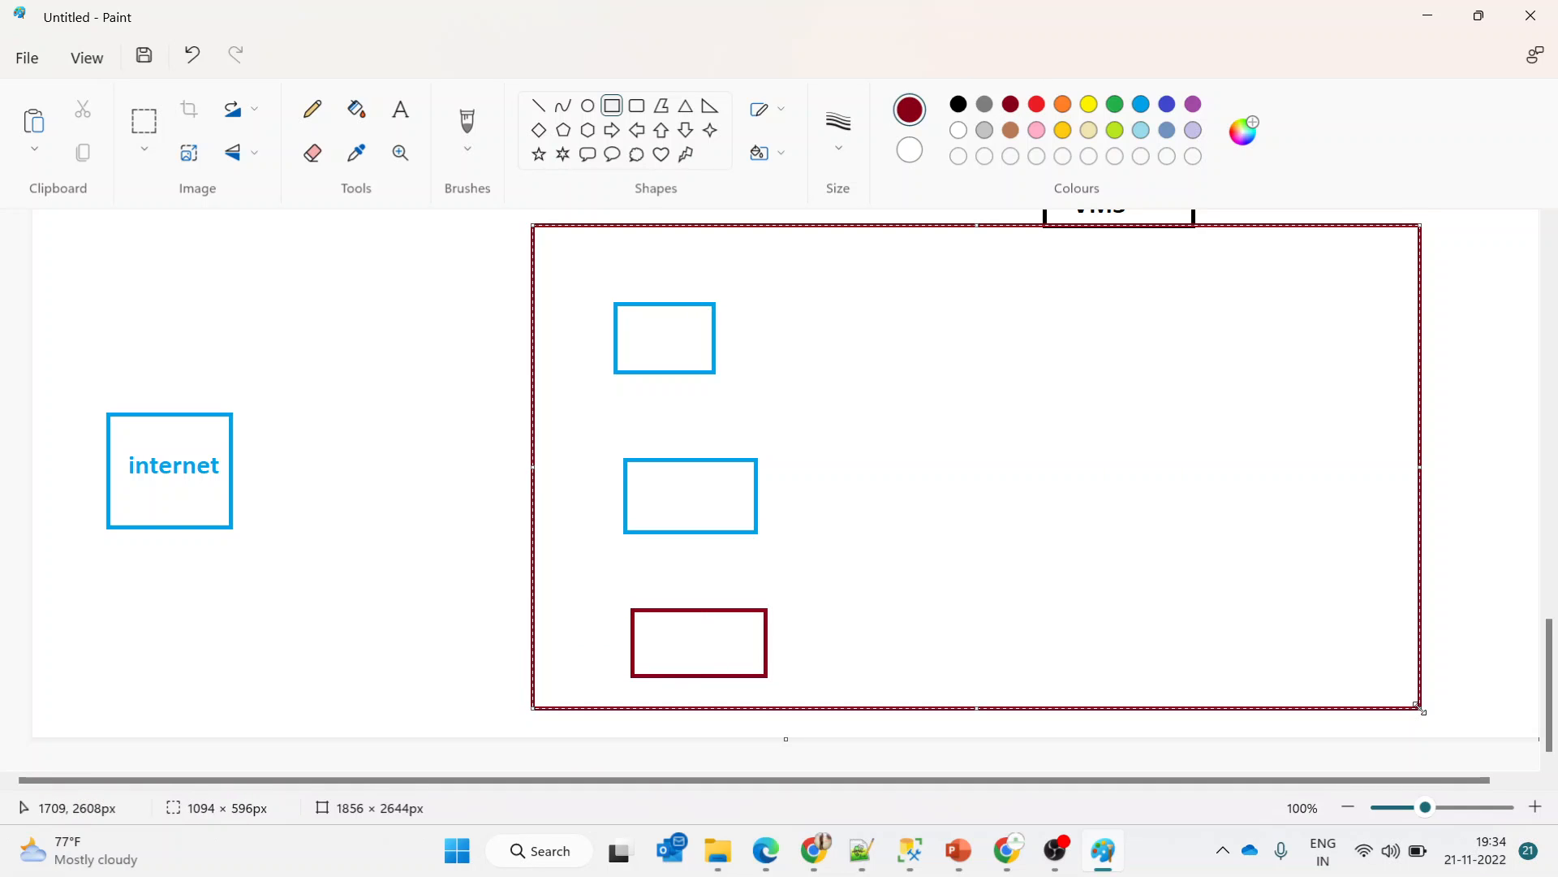
click(1506, 593)
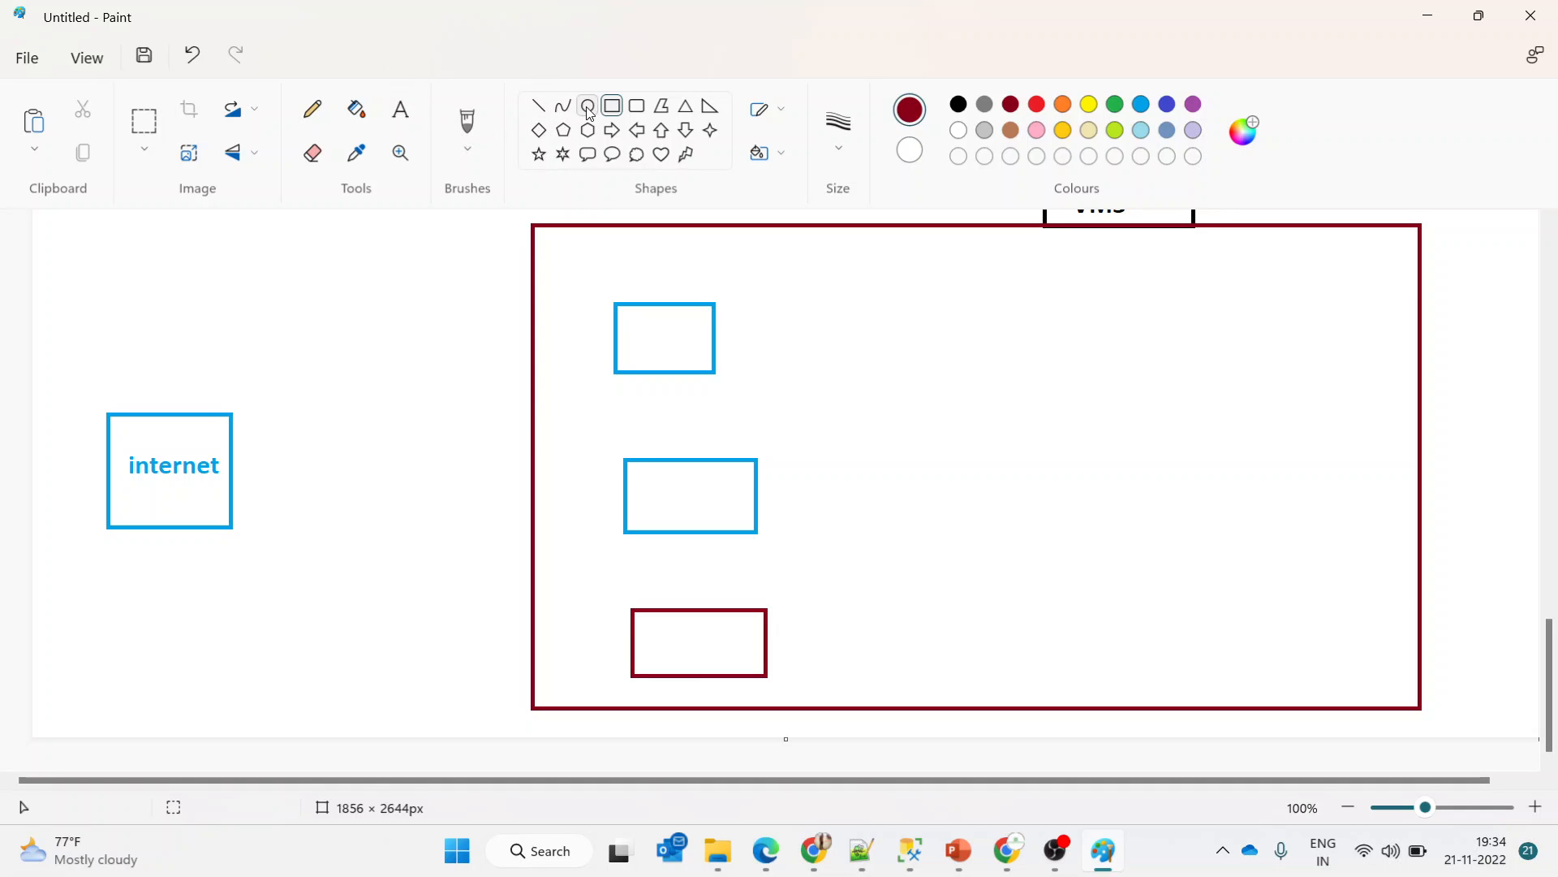
Draw two dark red rounded rectangles inside the frame's right part, about 139 × 97 px and, below it, 158 × 122 px
click(636, 105)
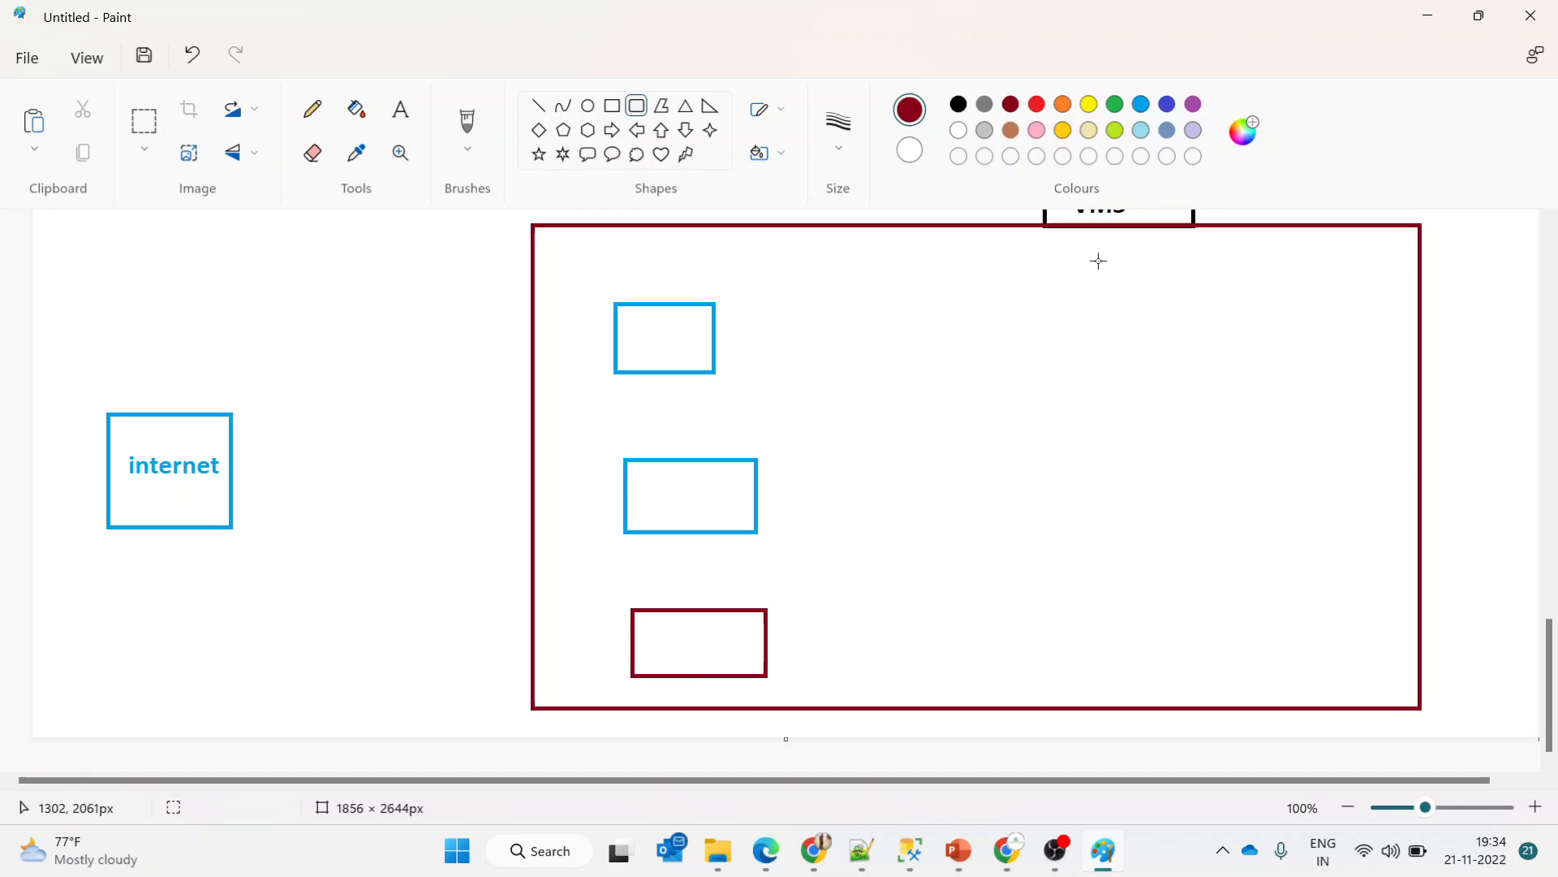
drag(1103, 260, 1215, 338)
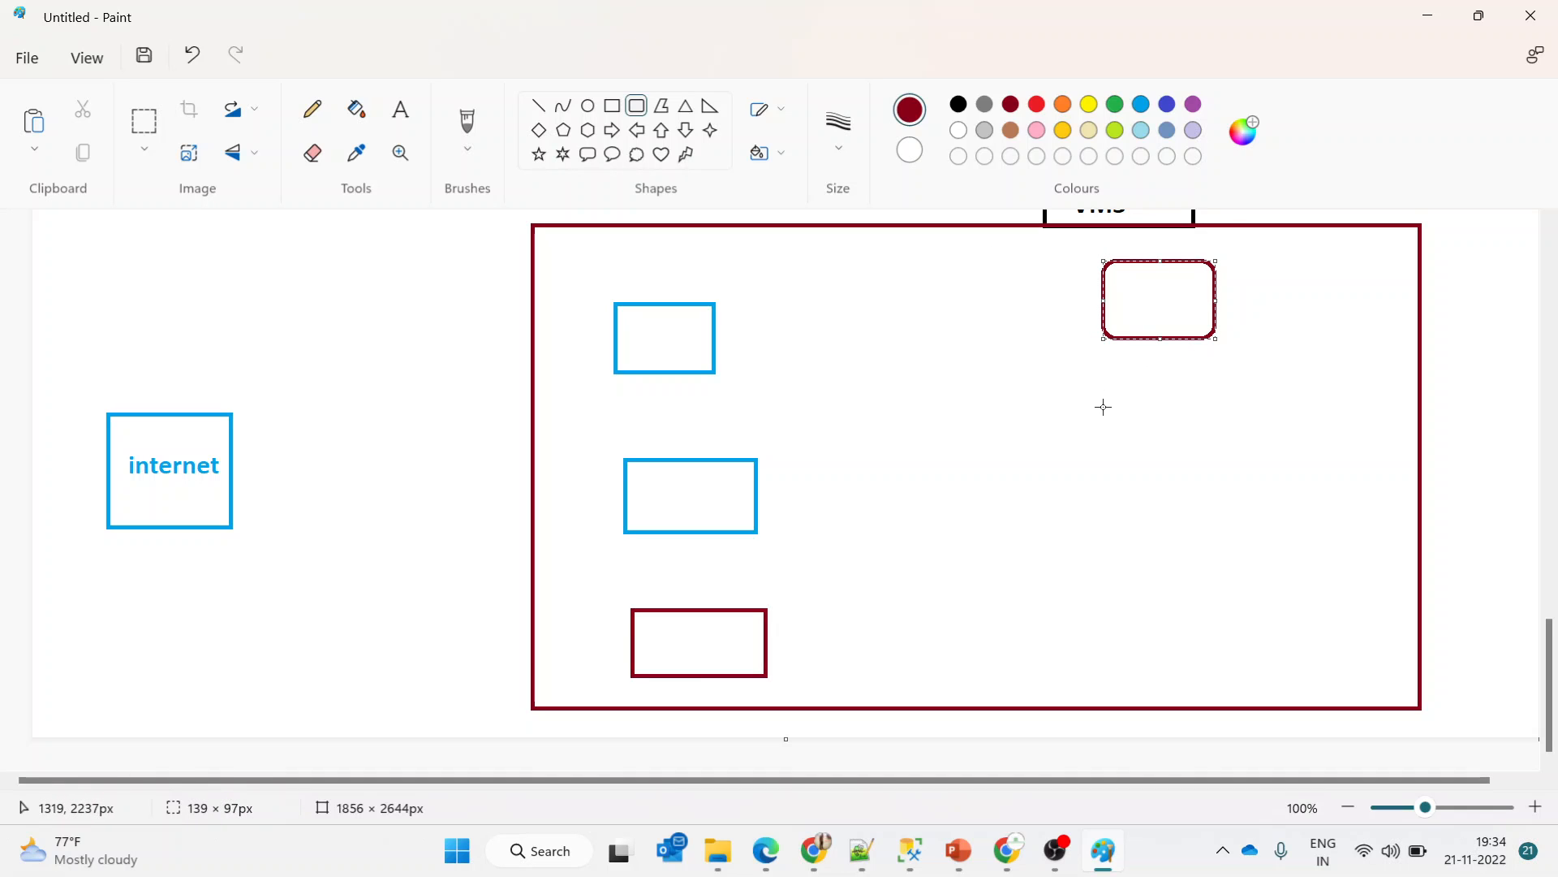
drag(1103, 406, 1231, 505)
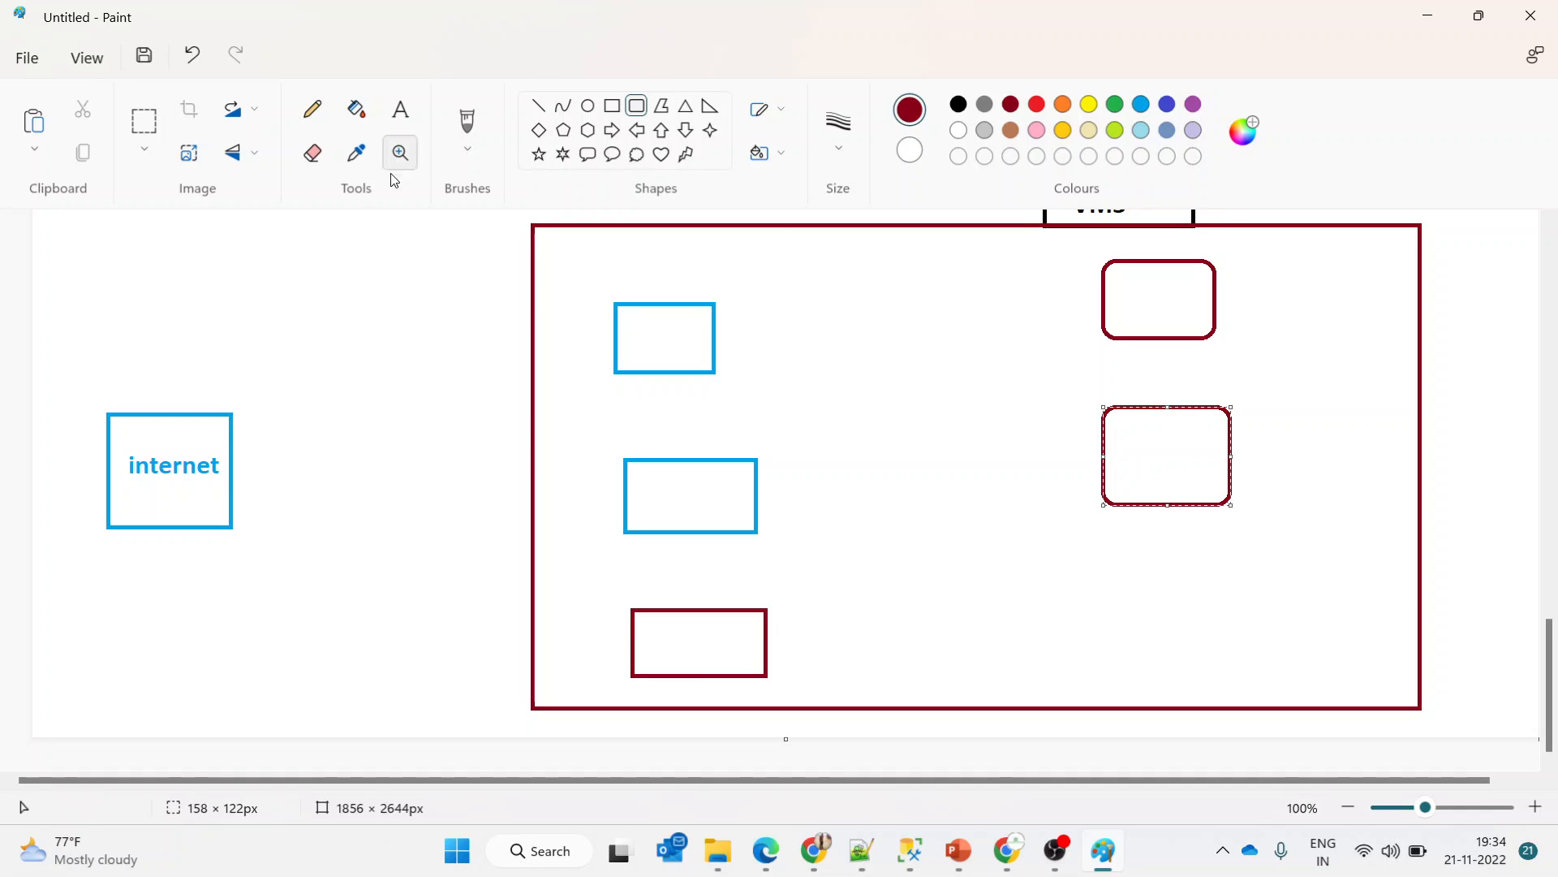
click(358, 271)
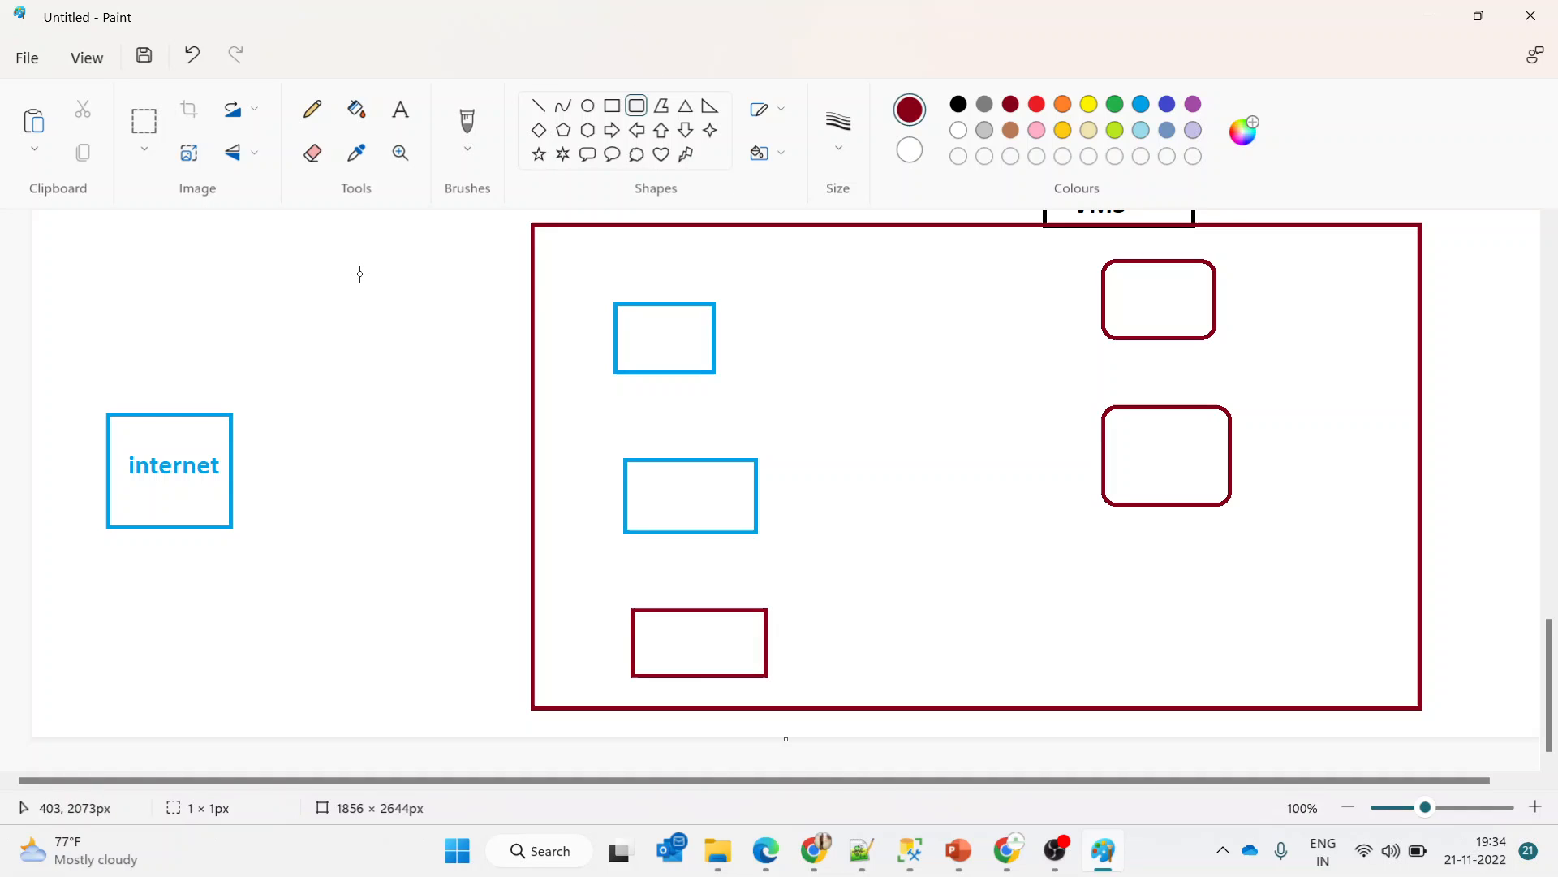
Draw two green hexagons: about 127 × 206 px beside the internet box and about 131 × 223 px between the stacked and rounded boxes
click(588, 130)
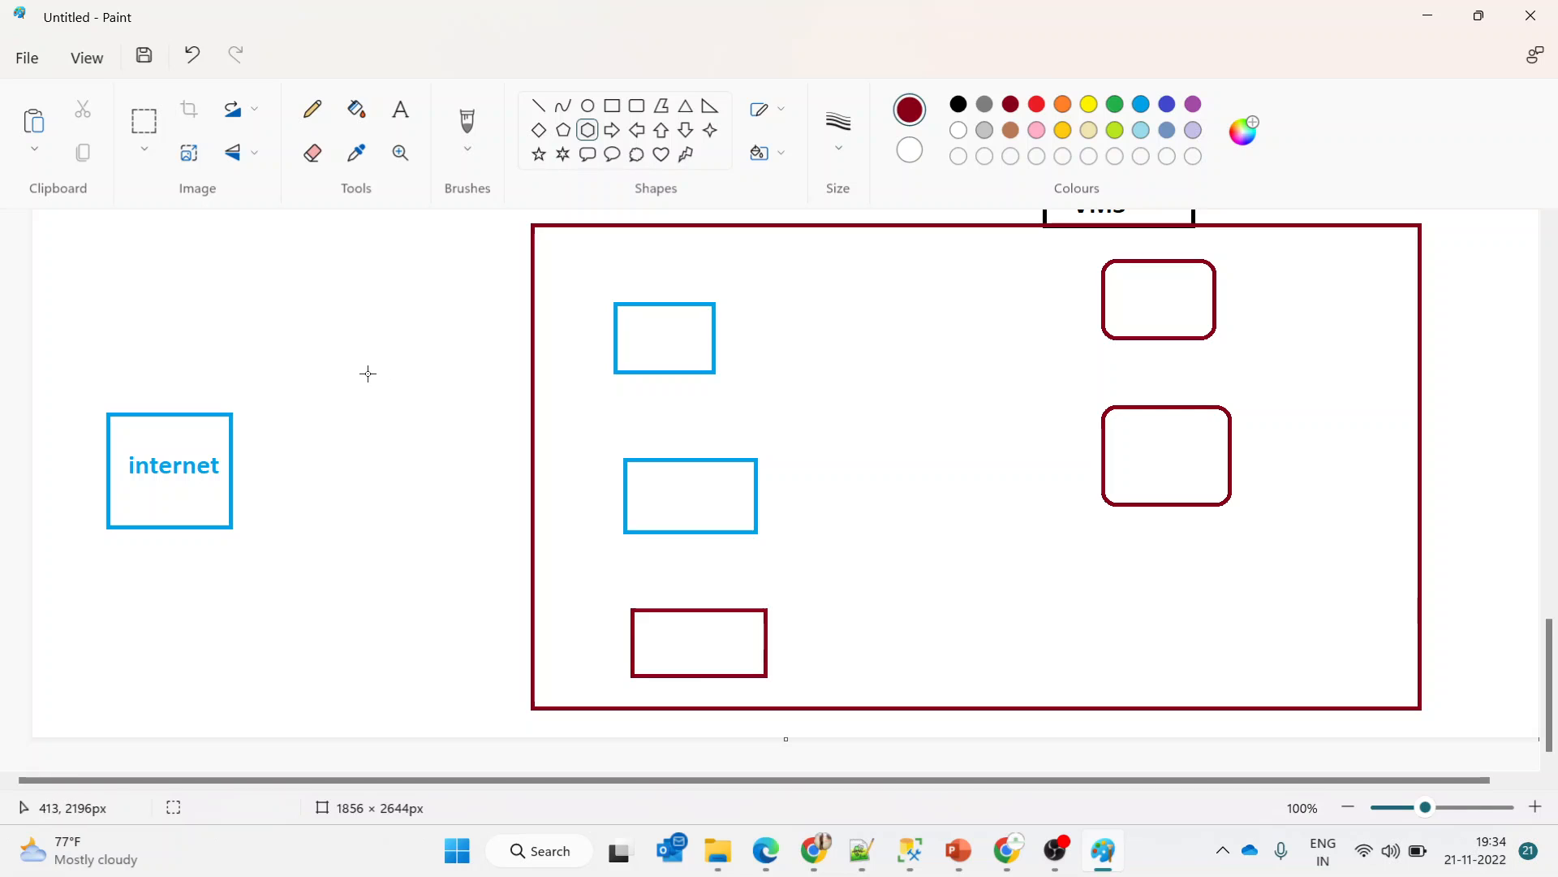
drag(367, 374, 471, 540)
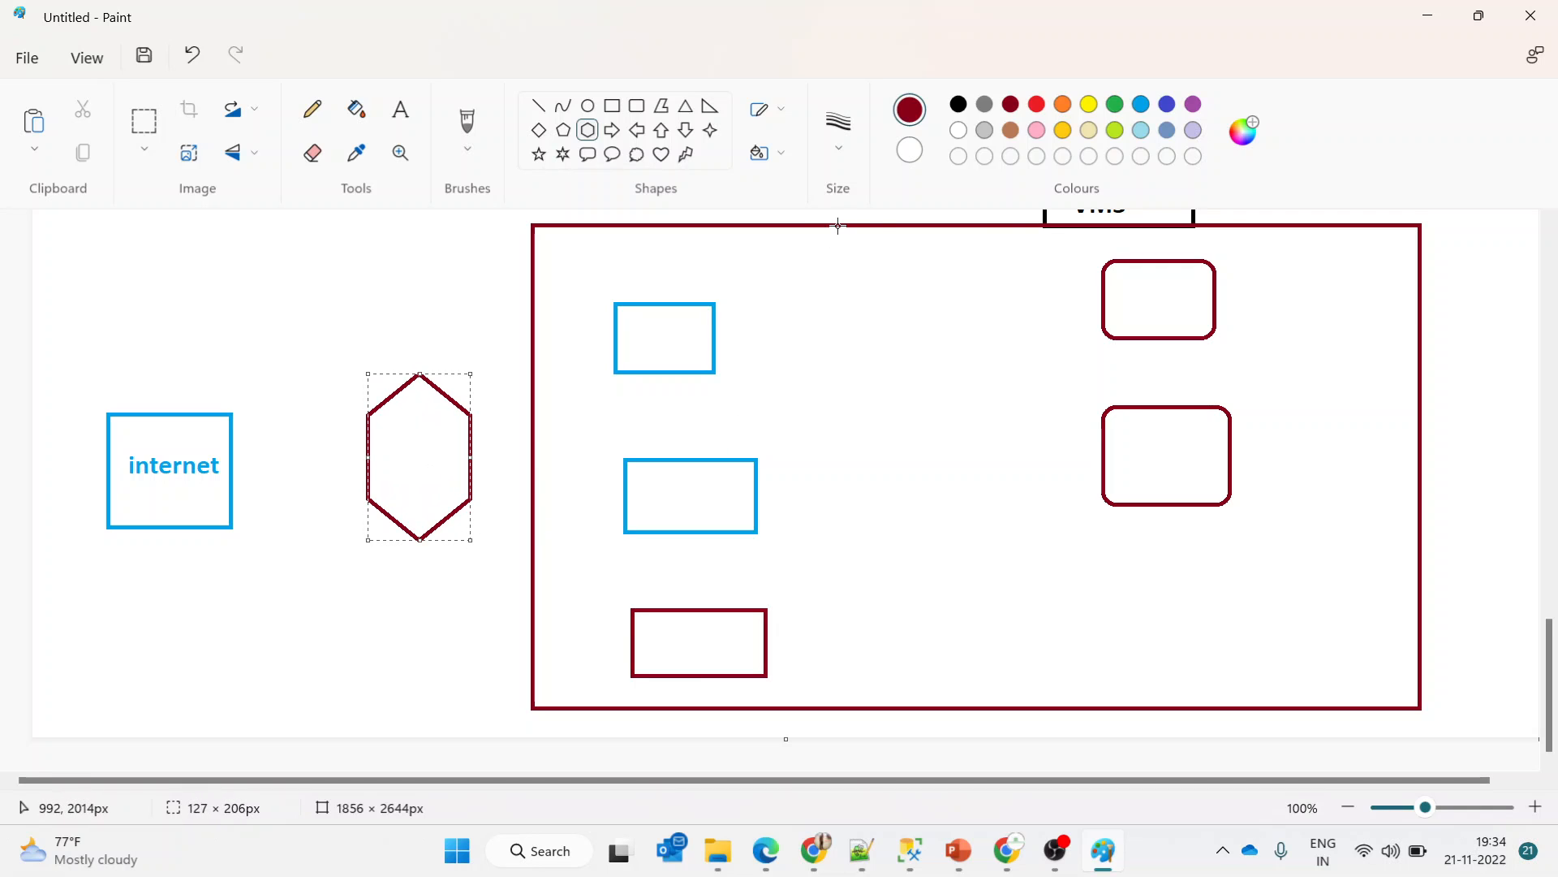
click(1089, 104)
click(1115, 106)
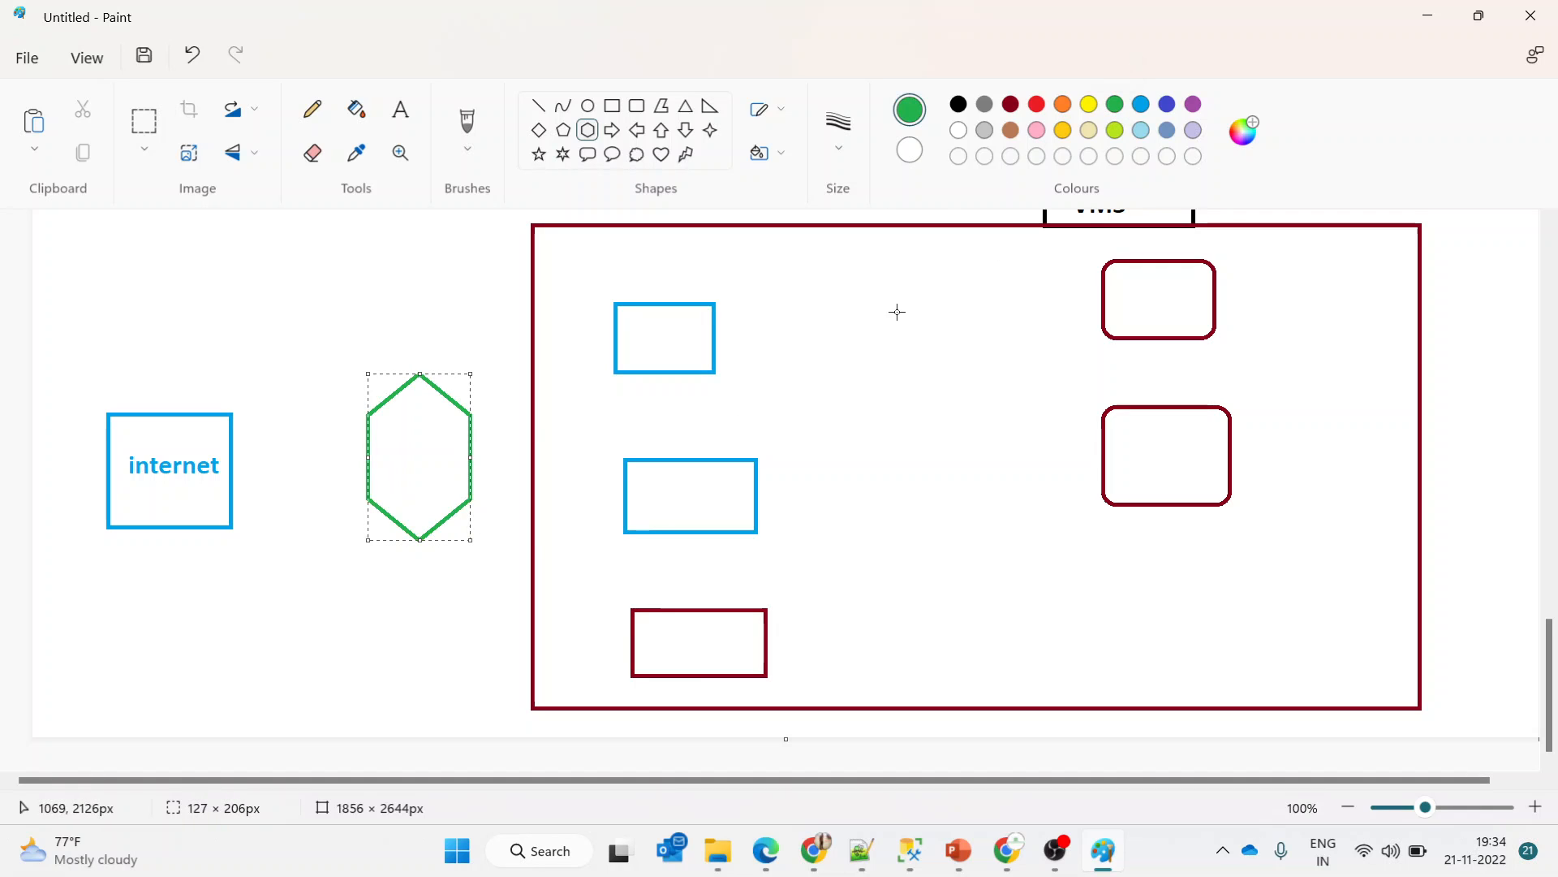
drag(892, 292, 997, 472)
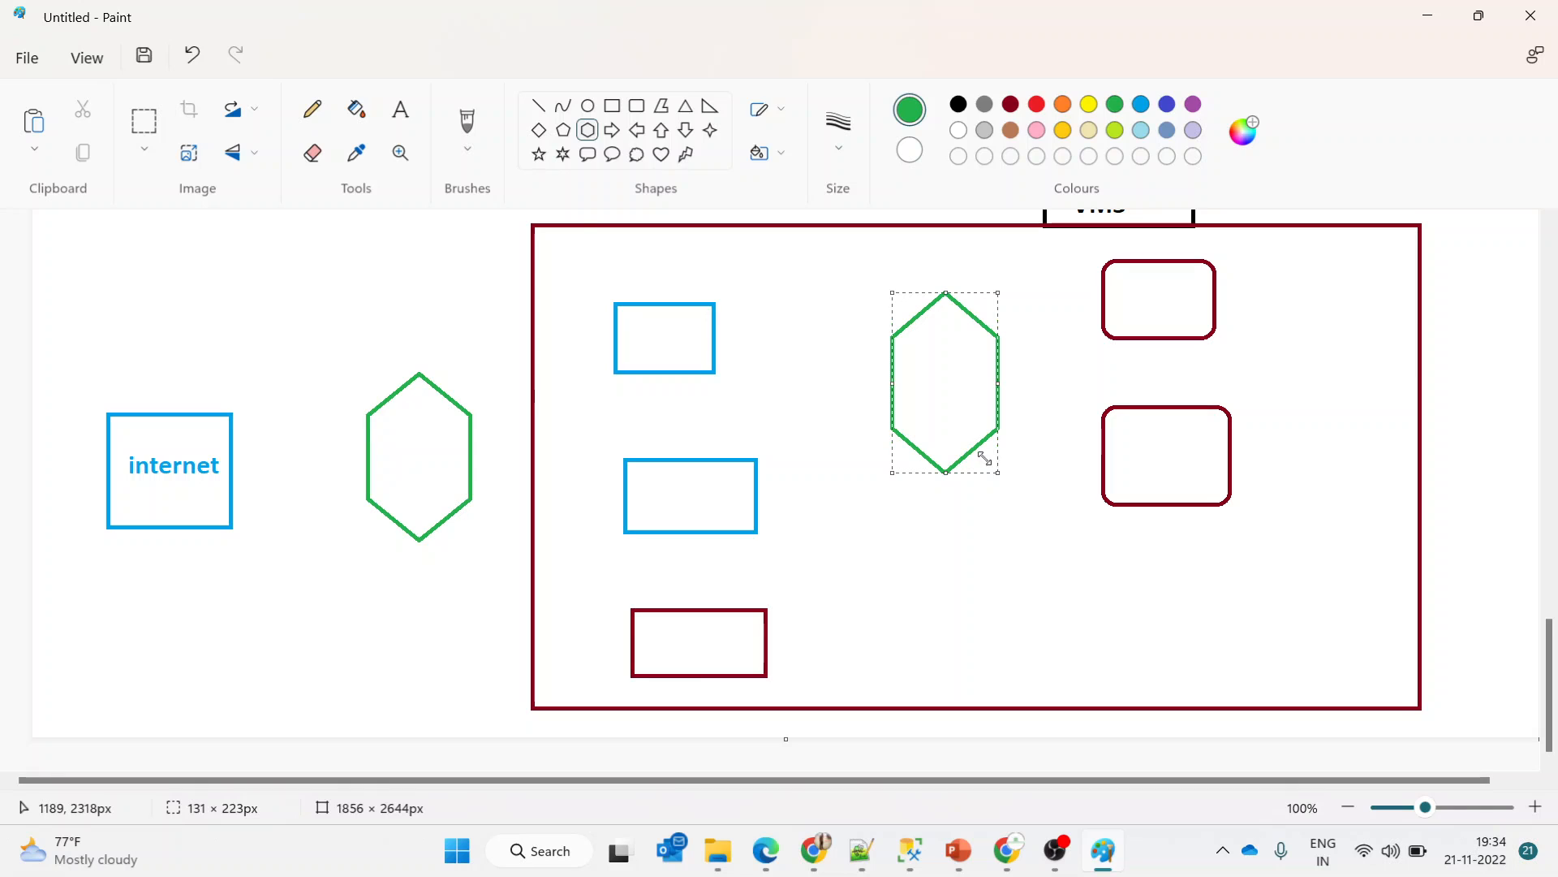
click(390, 212)
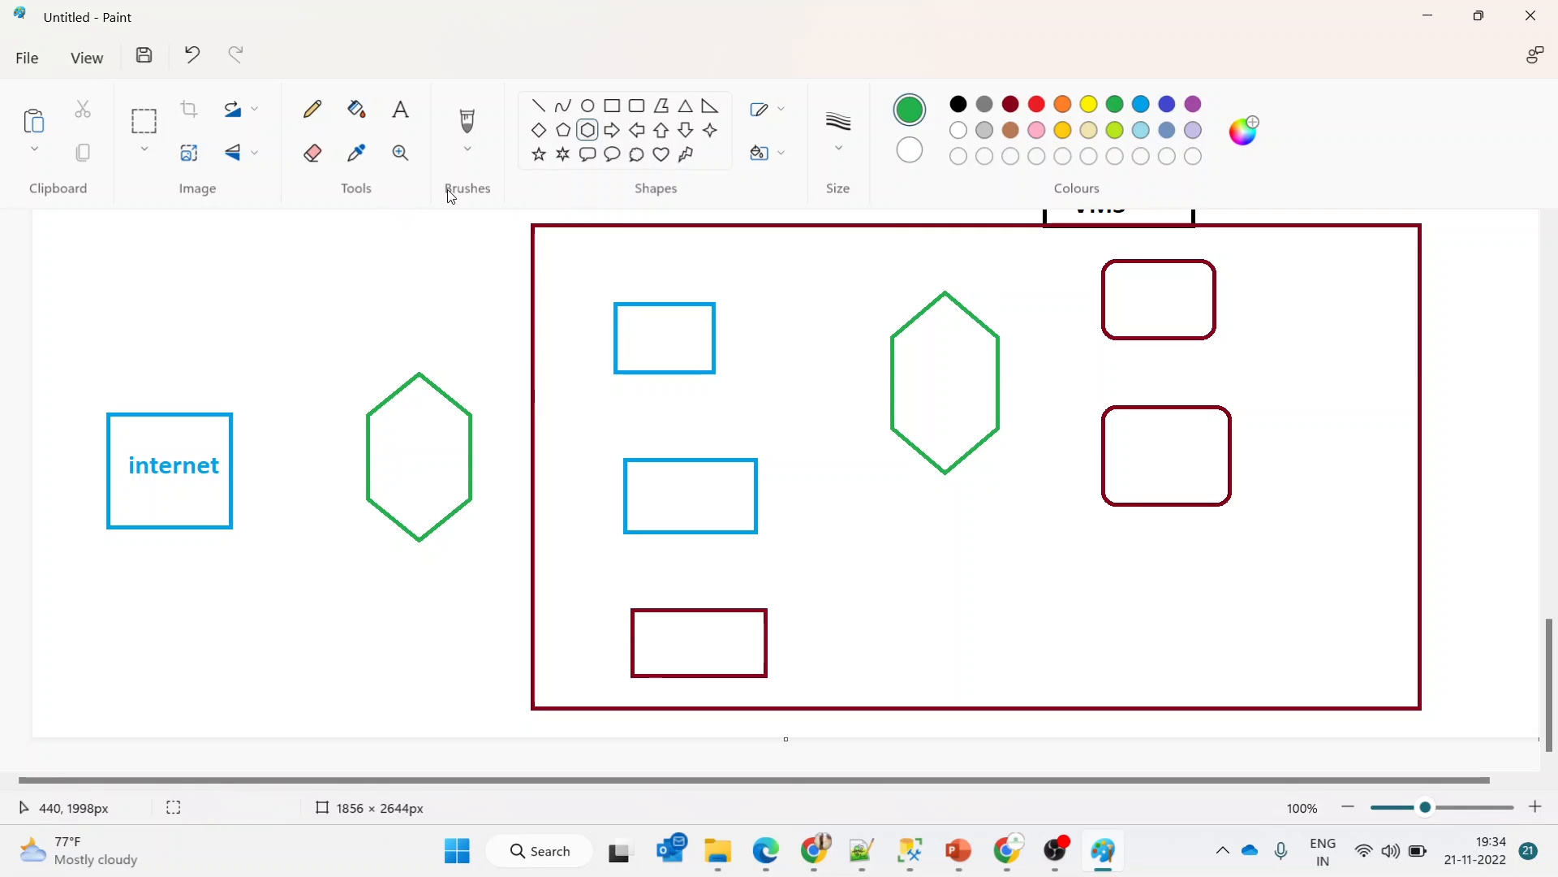
Draw green lines from internet through the first hexagon to the three boxes, and from the top box through the second hexagon to both rounded boxes
click(537, 107)
drag(209, 441, 628, 329)
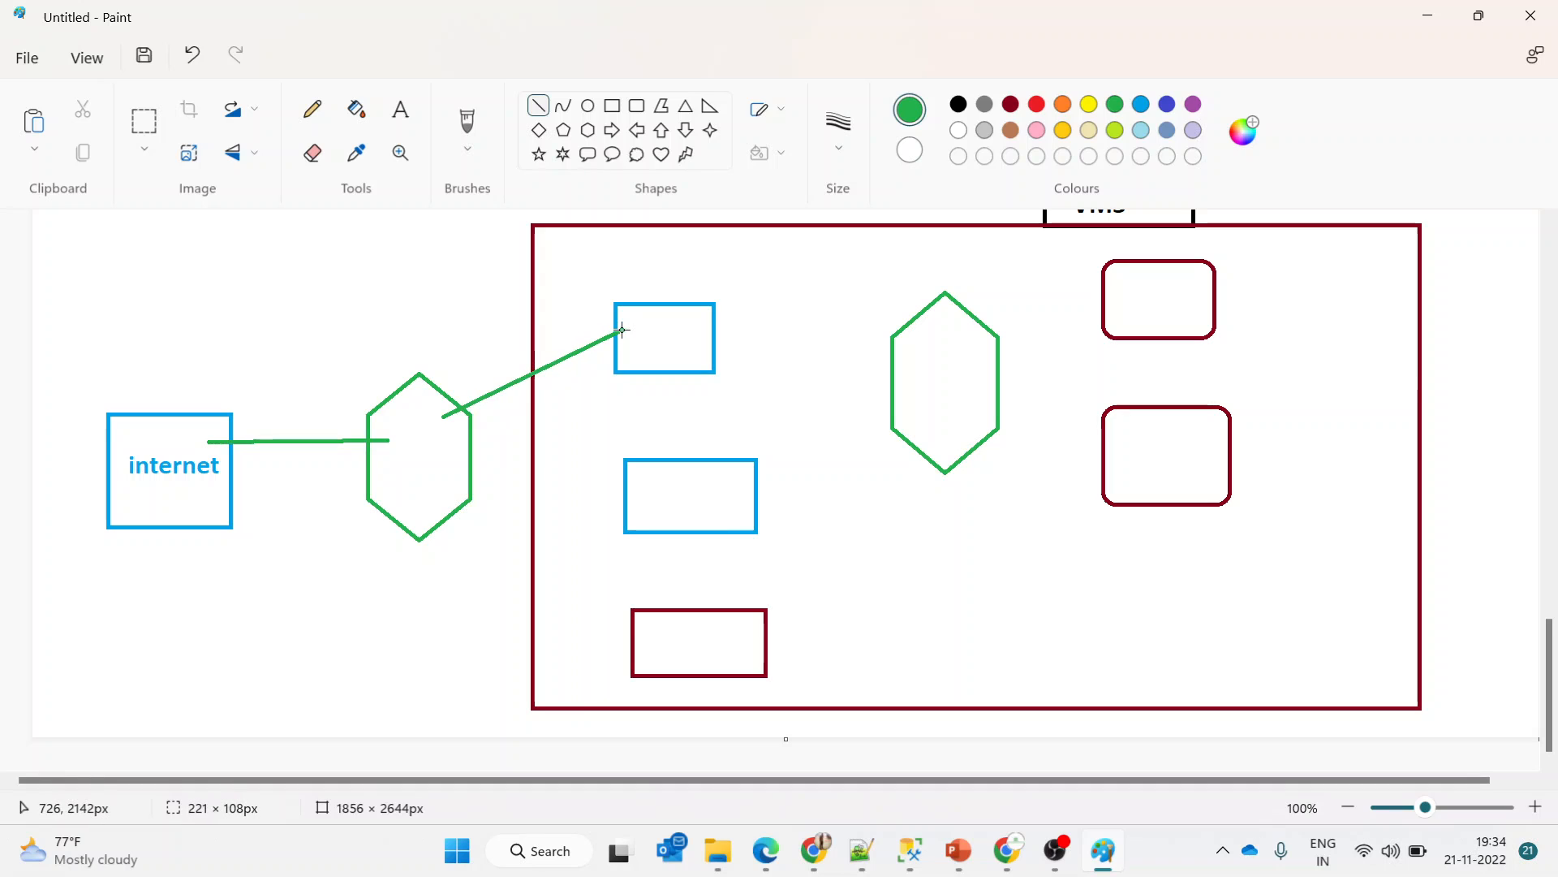
drag(439, 444, 648, 490)
drag(463, 480, 665, 637)
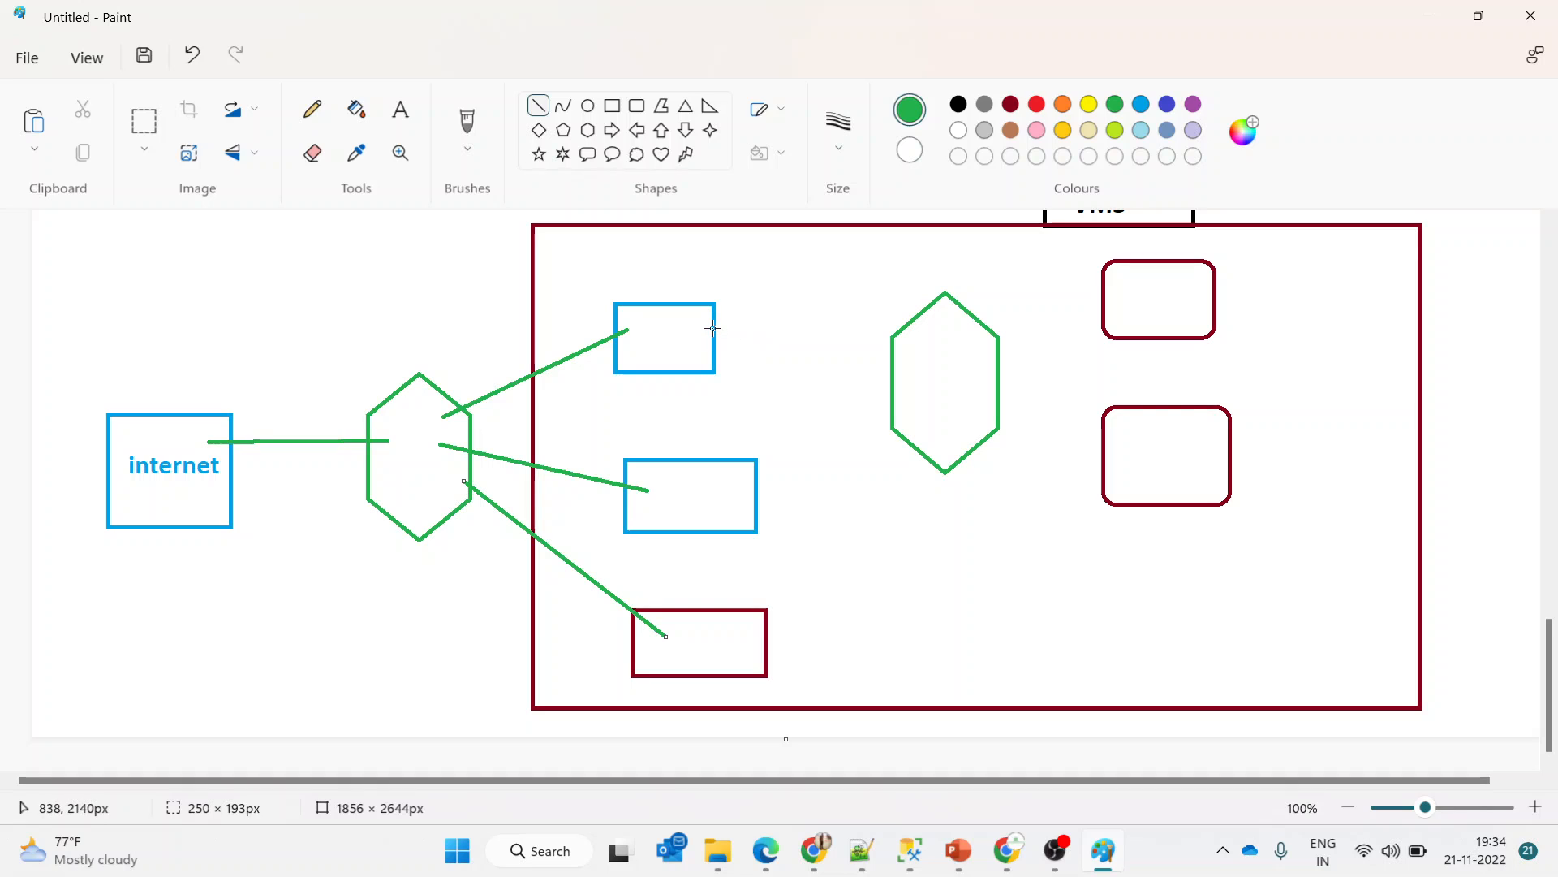
drag(712, 328, 1144, 285)
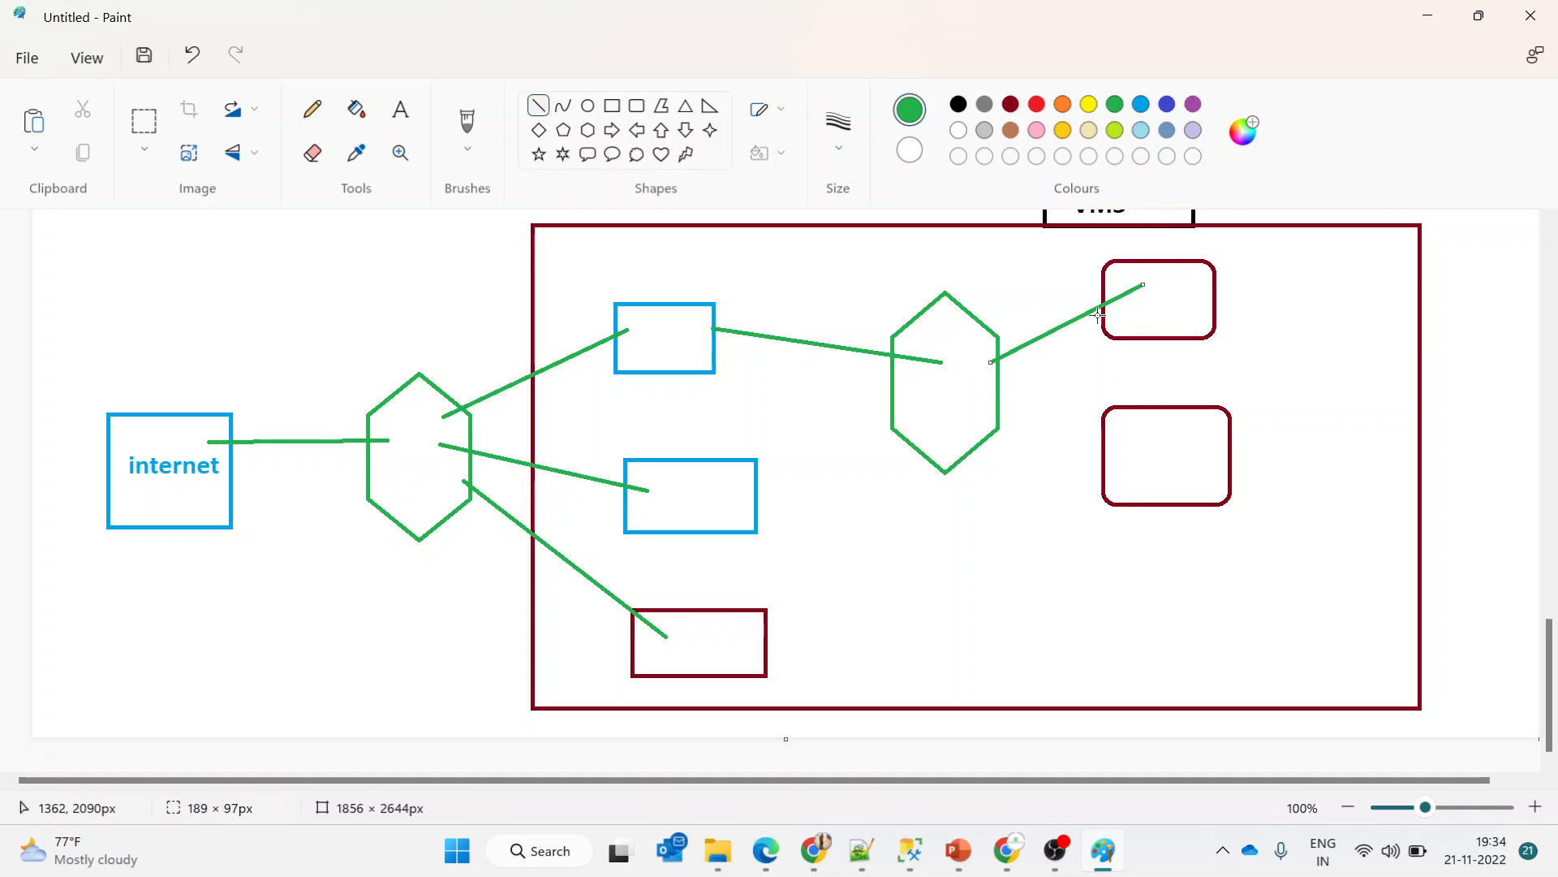
drag(974, 397, 1134, 446)
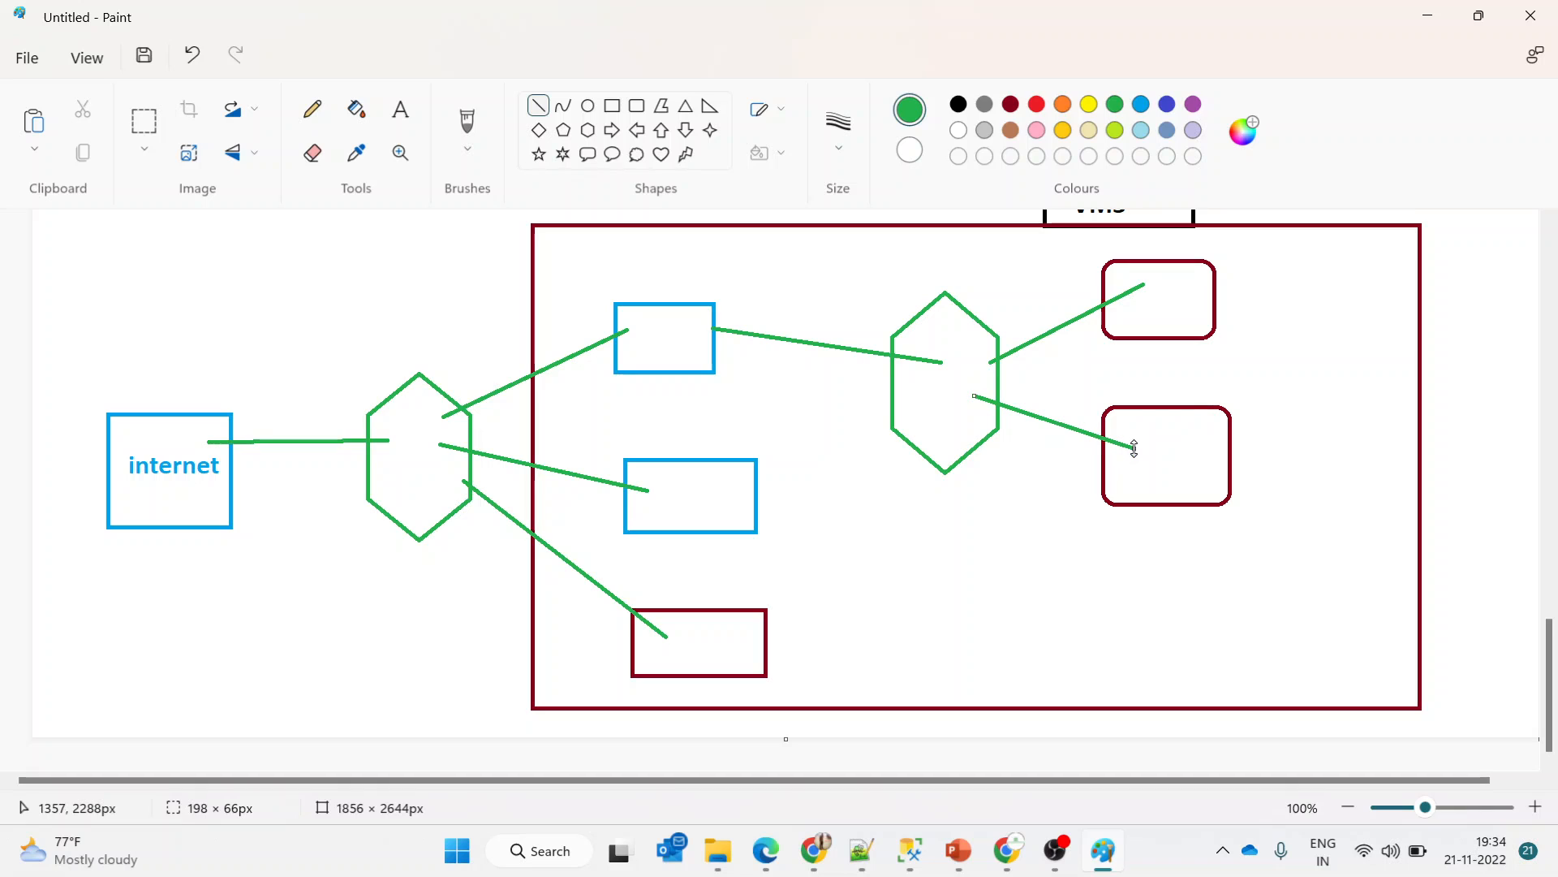
Label the three stacked boxes from top to bottom "vm1", "vm2" and "vm3" in green text
click(402, 111)
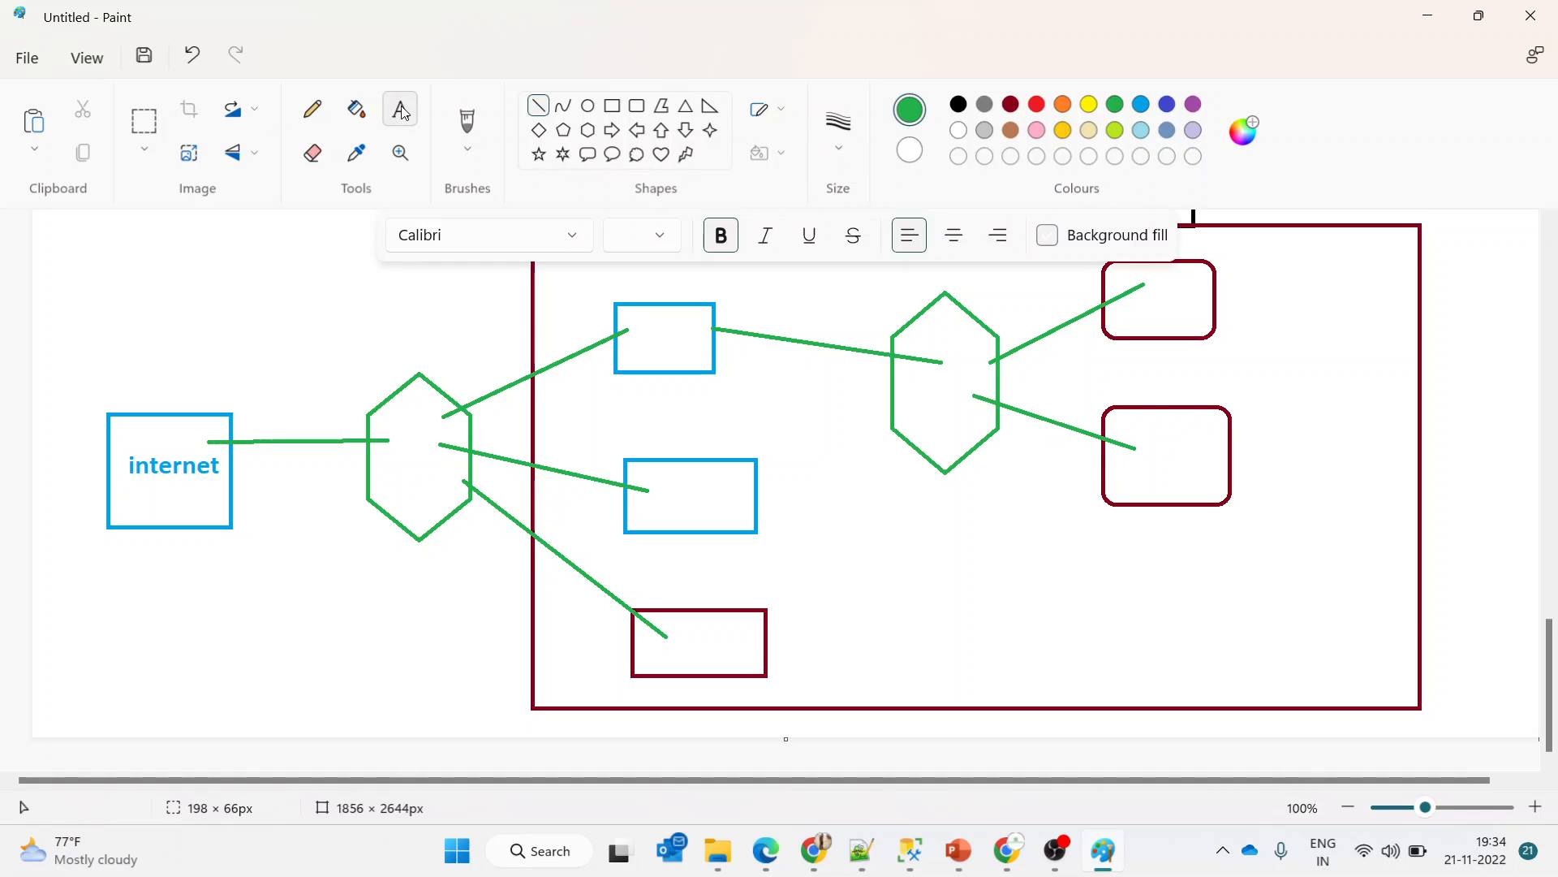
click(655, 329)
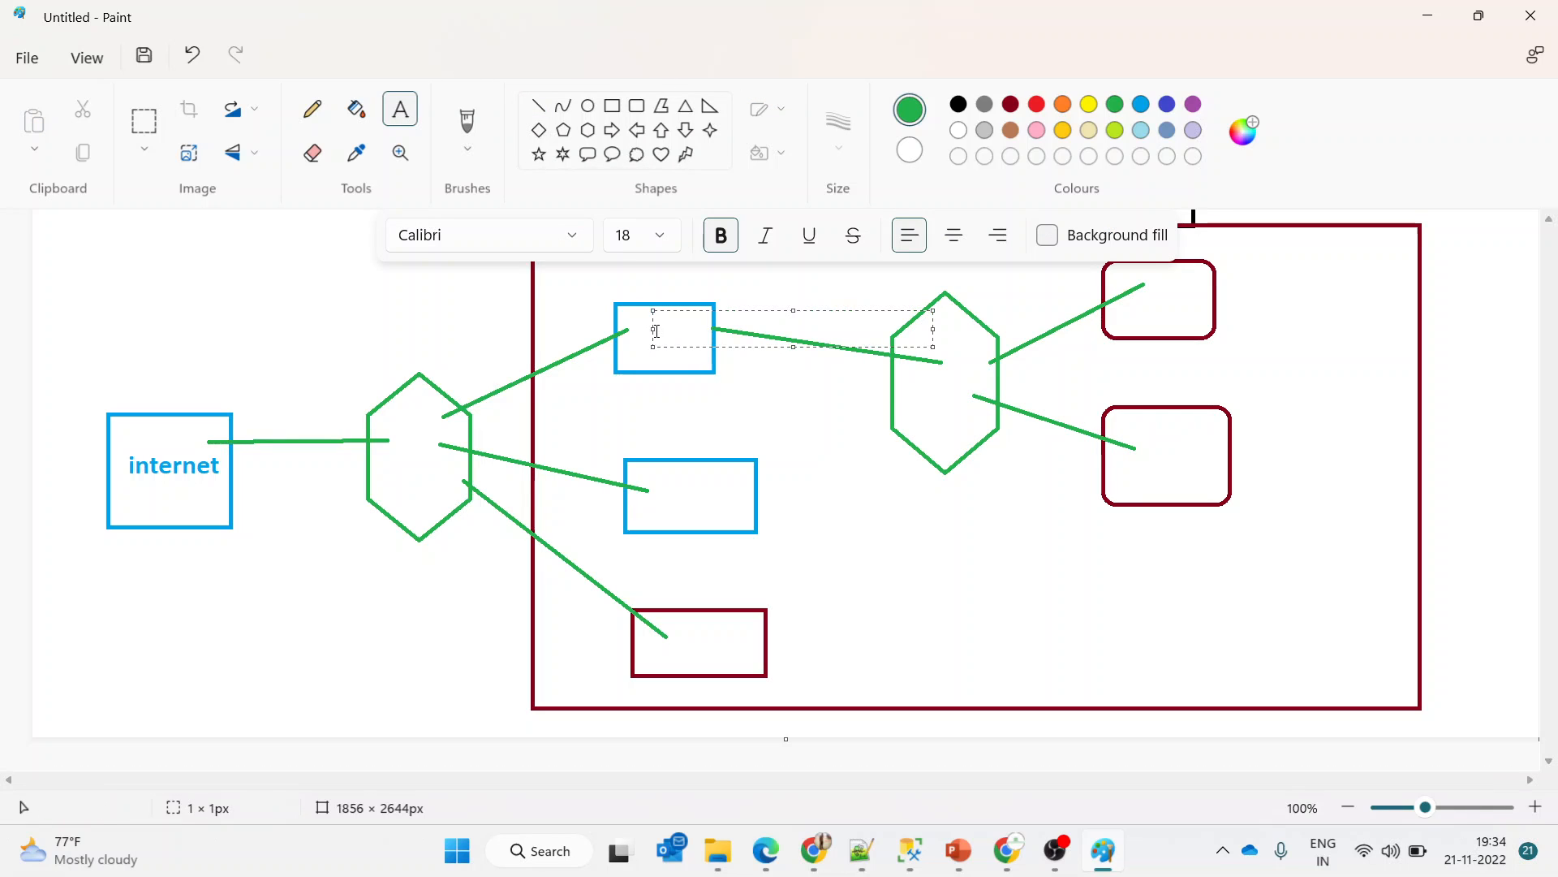
text(vm1)
click(682, 518)
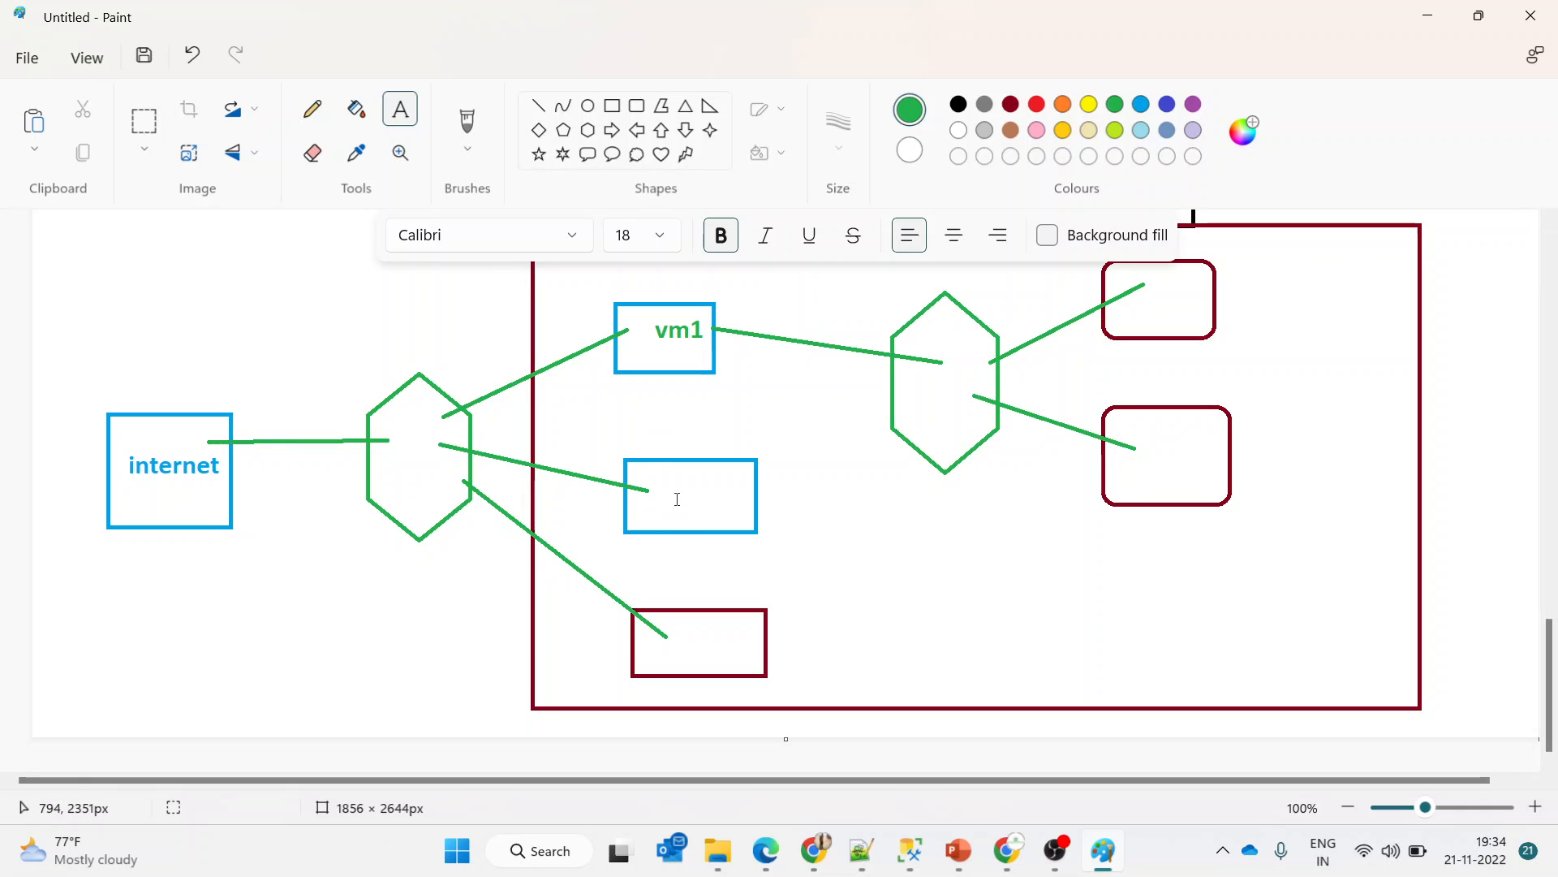
click(677, 499)
text(vm2)
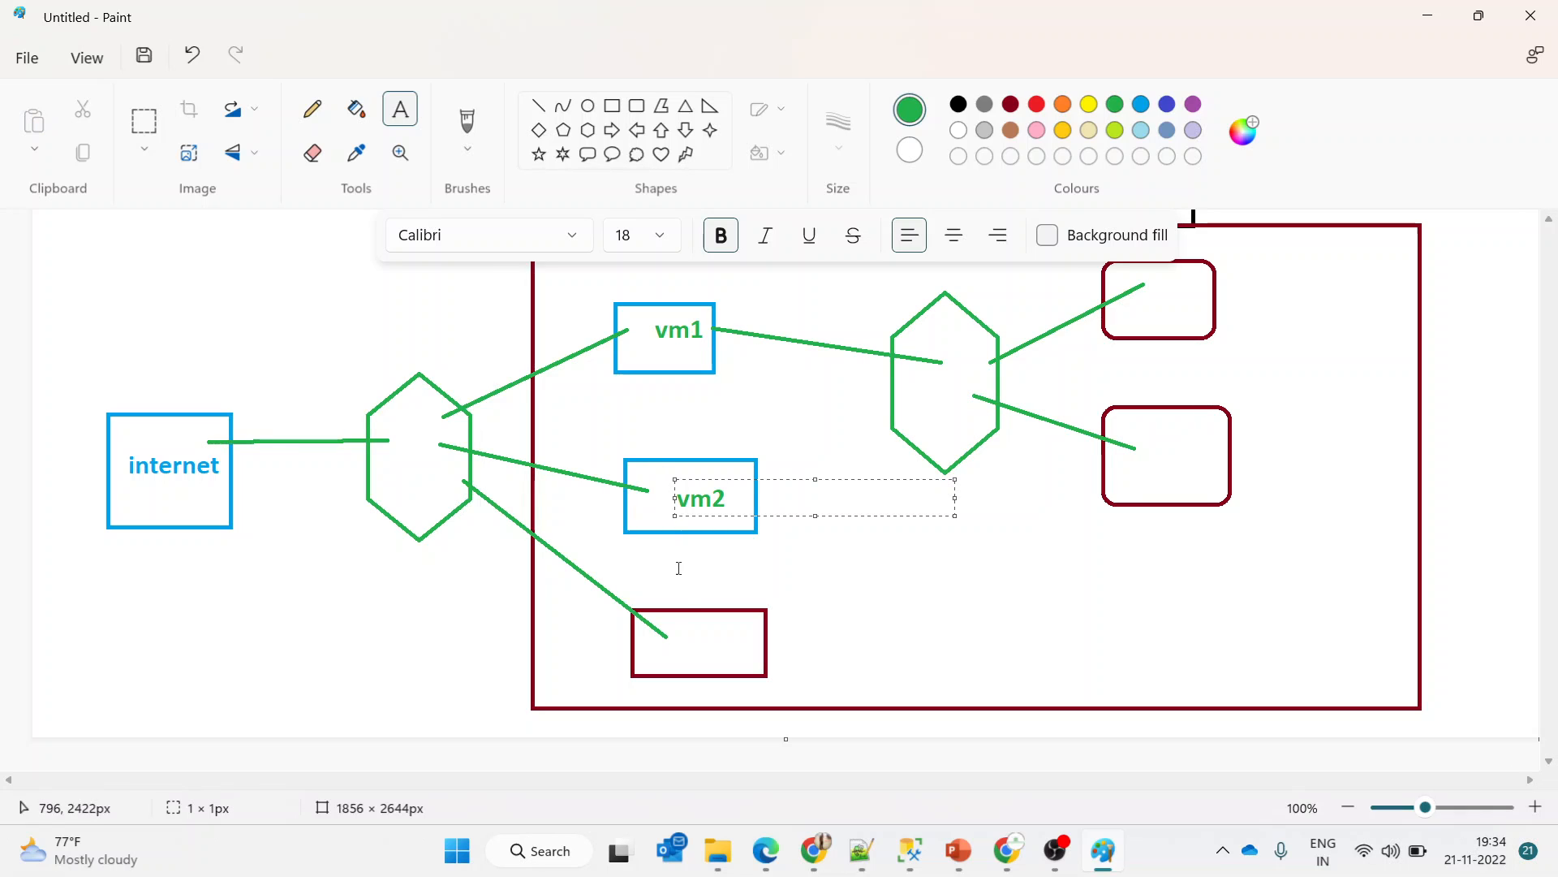
click(671, 625)
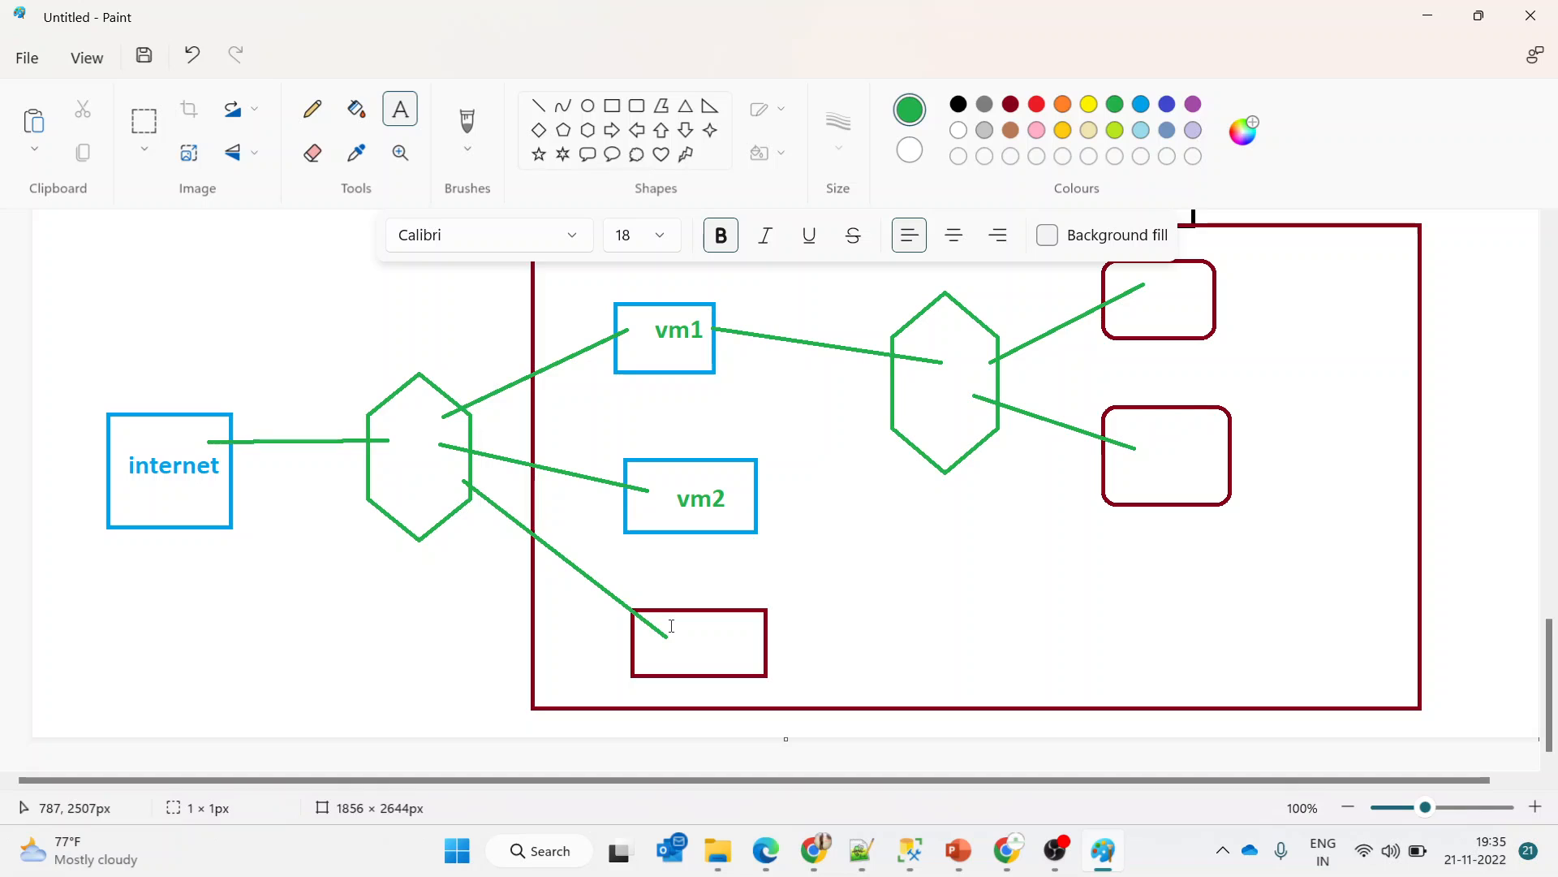
click(672, 626)
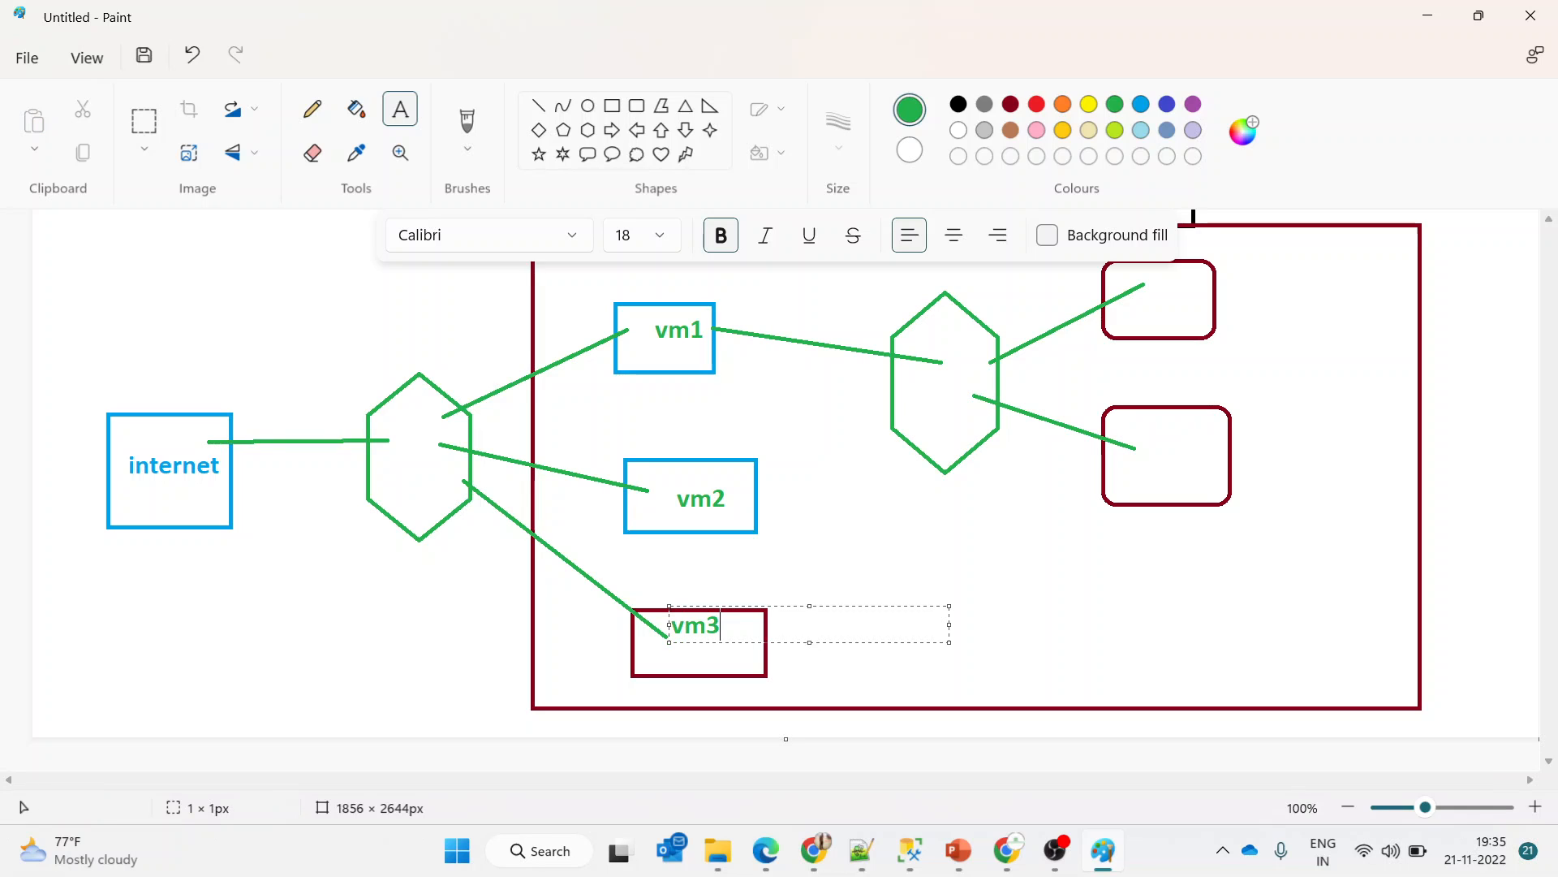
Label the upper rounded rectangle "sql1" and the lower one "sql2" in green text
click(1167, 302)
click(1167, 298)
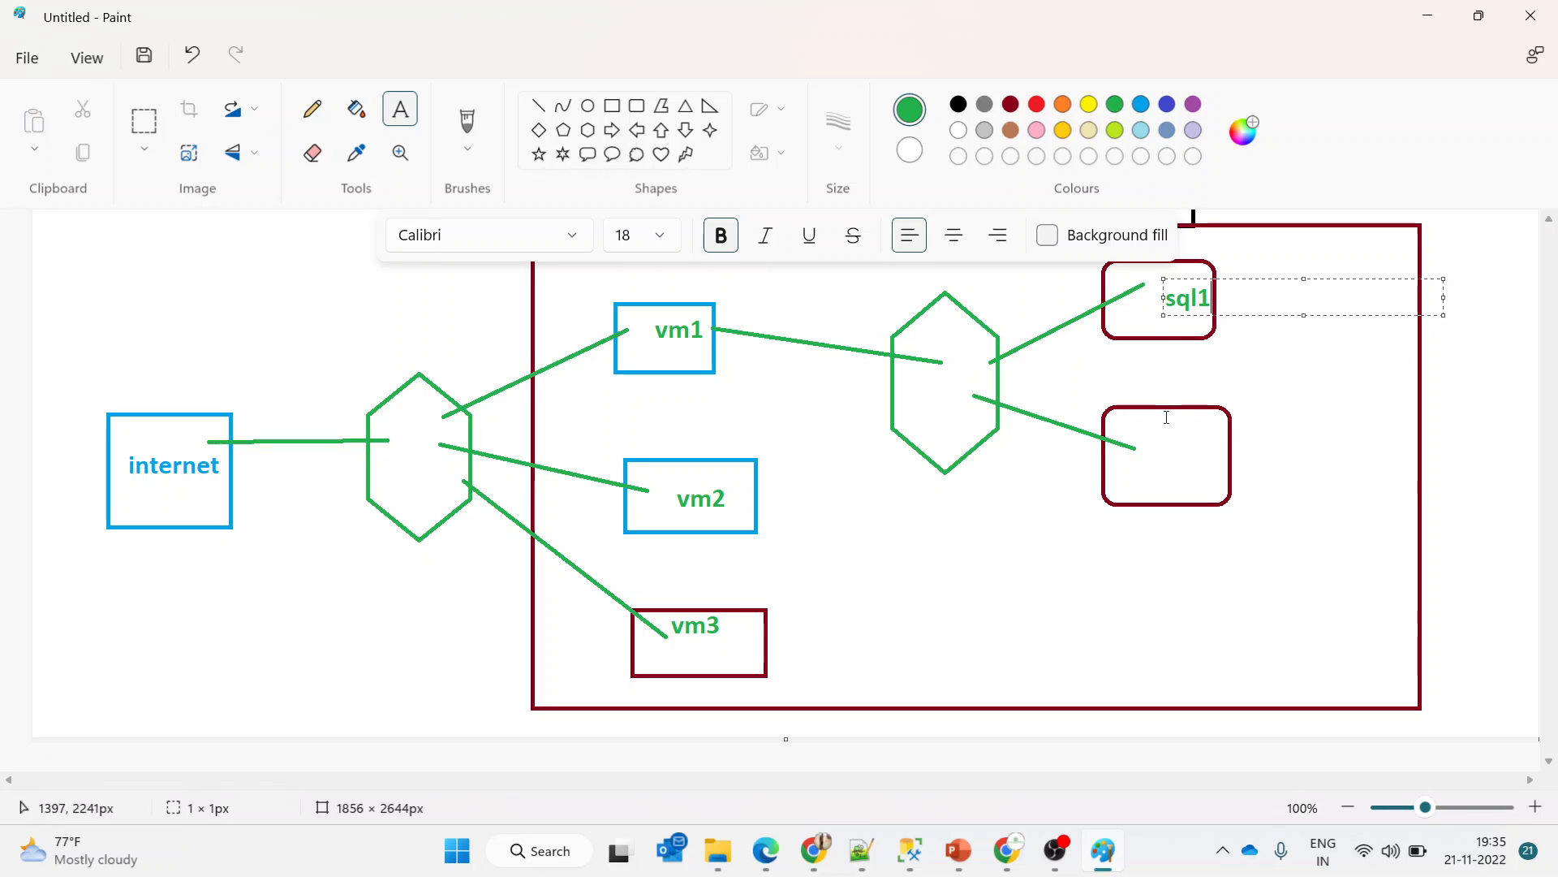
click(1157, 458)
click(1156, 459)
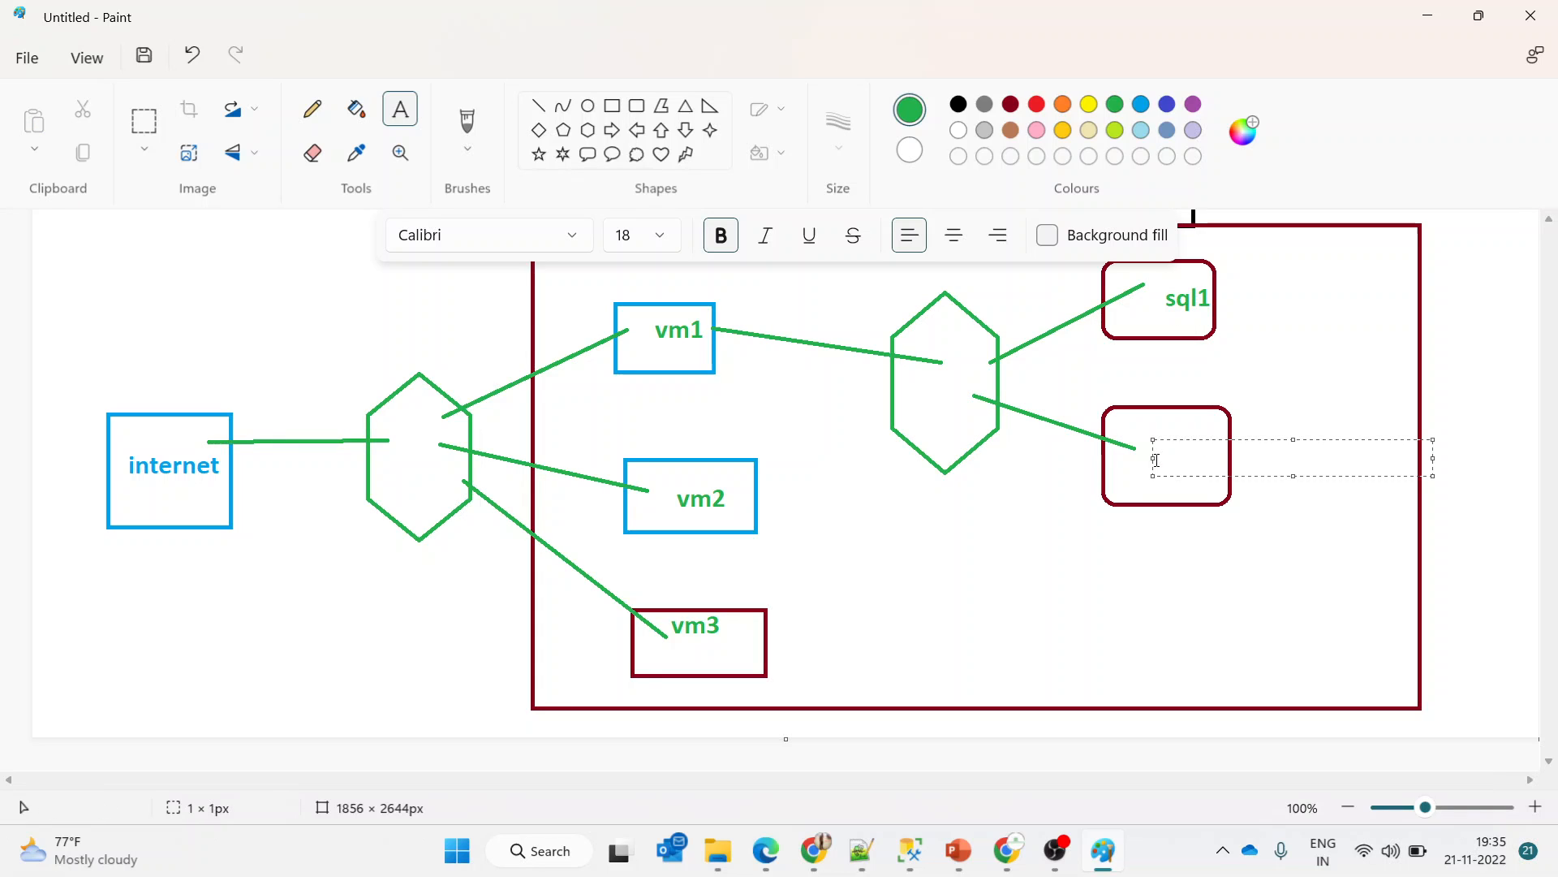
text(sql2)
click(1270, 337)
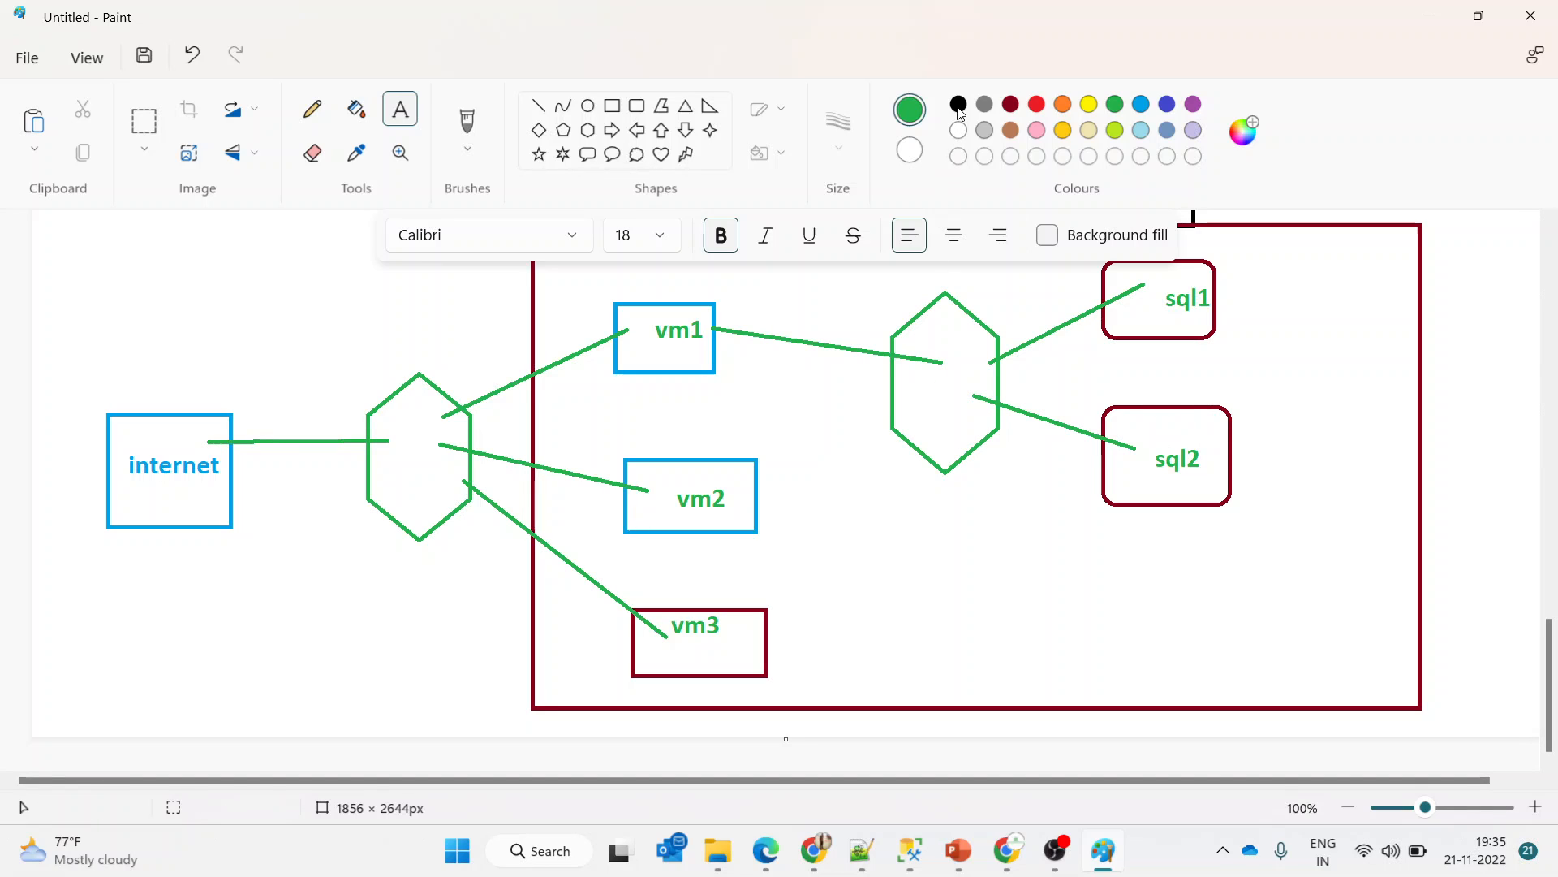
Draw a black hexagon over the green hexagon between the VM boxes and the SQL boxes, matching its width but slightly shorter
click(958, 106)
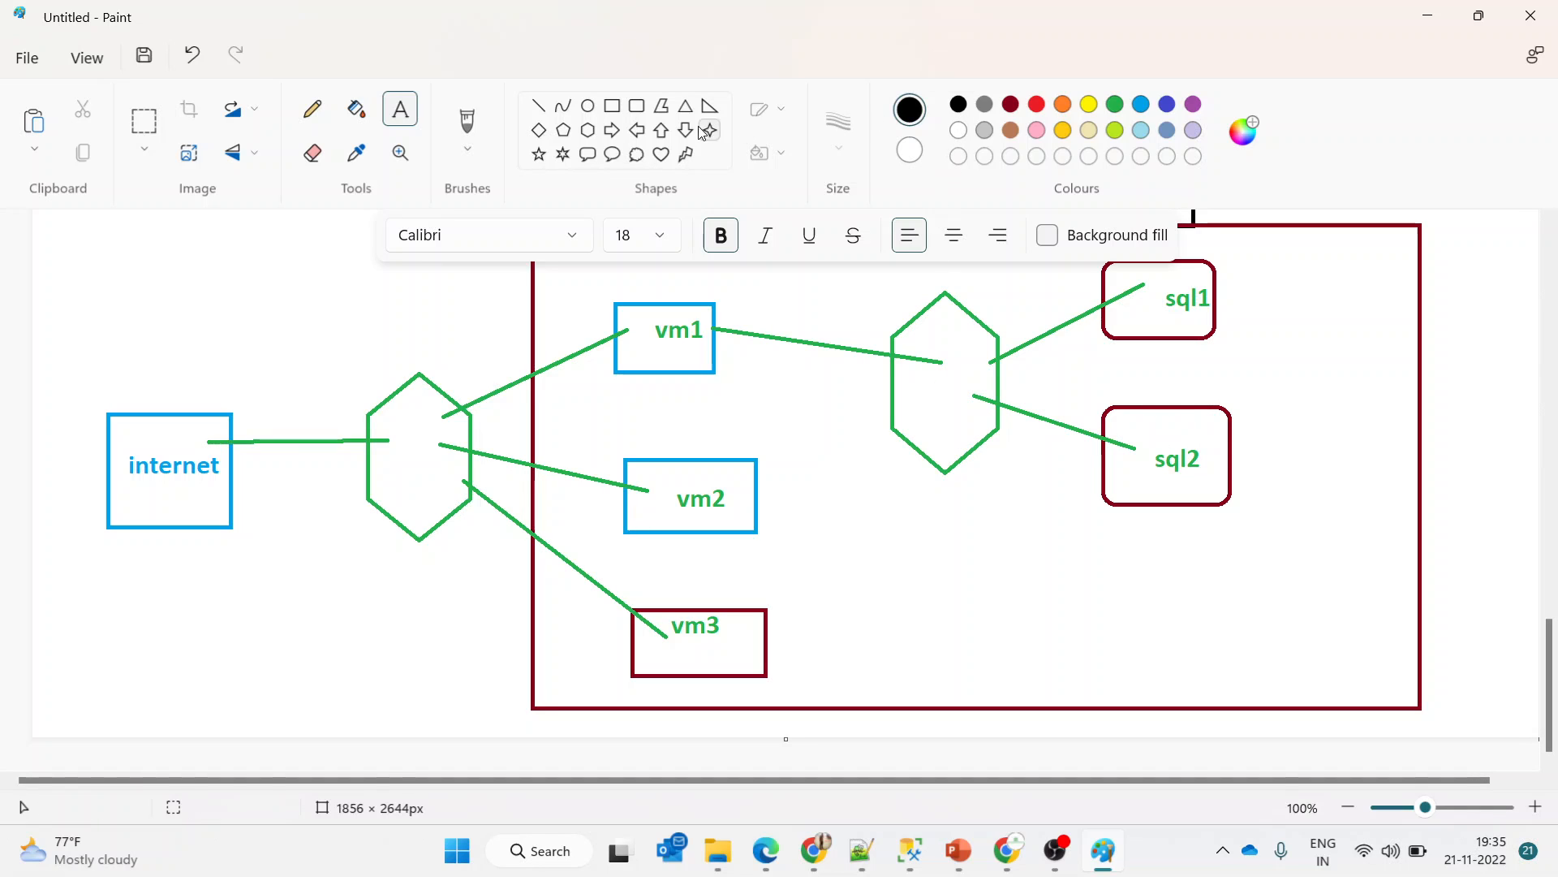
click(587, 130)
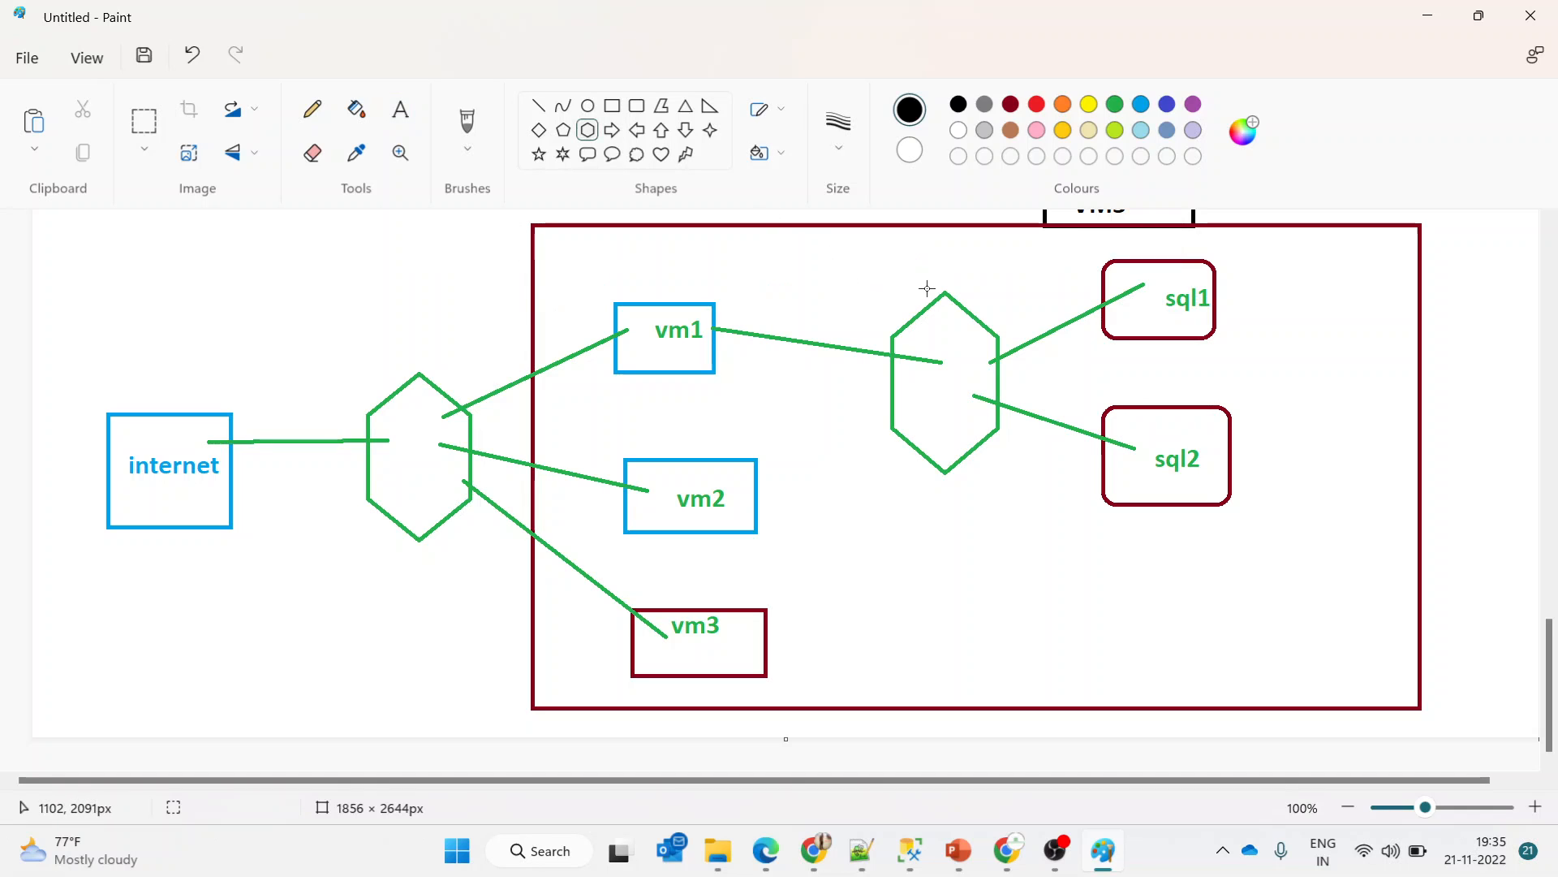
drag(890, 315, 980, 421)
click(985, 586)
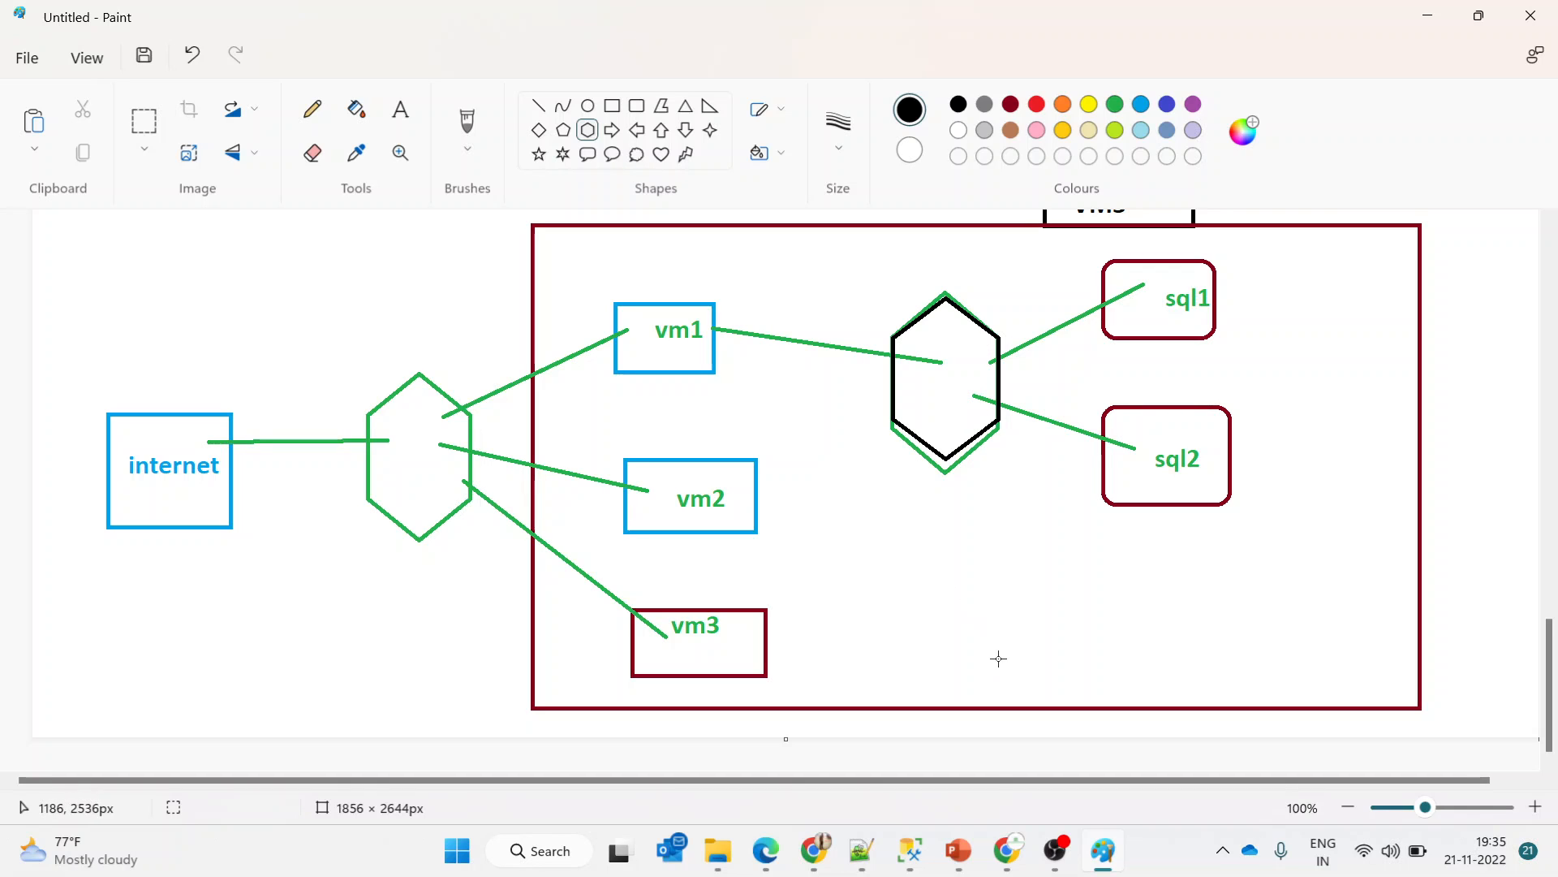
Check the Google Meet call window in Chrome and return to the Paint drawing
mouse_move(1013, 873)
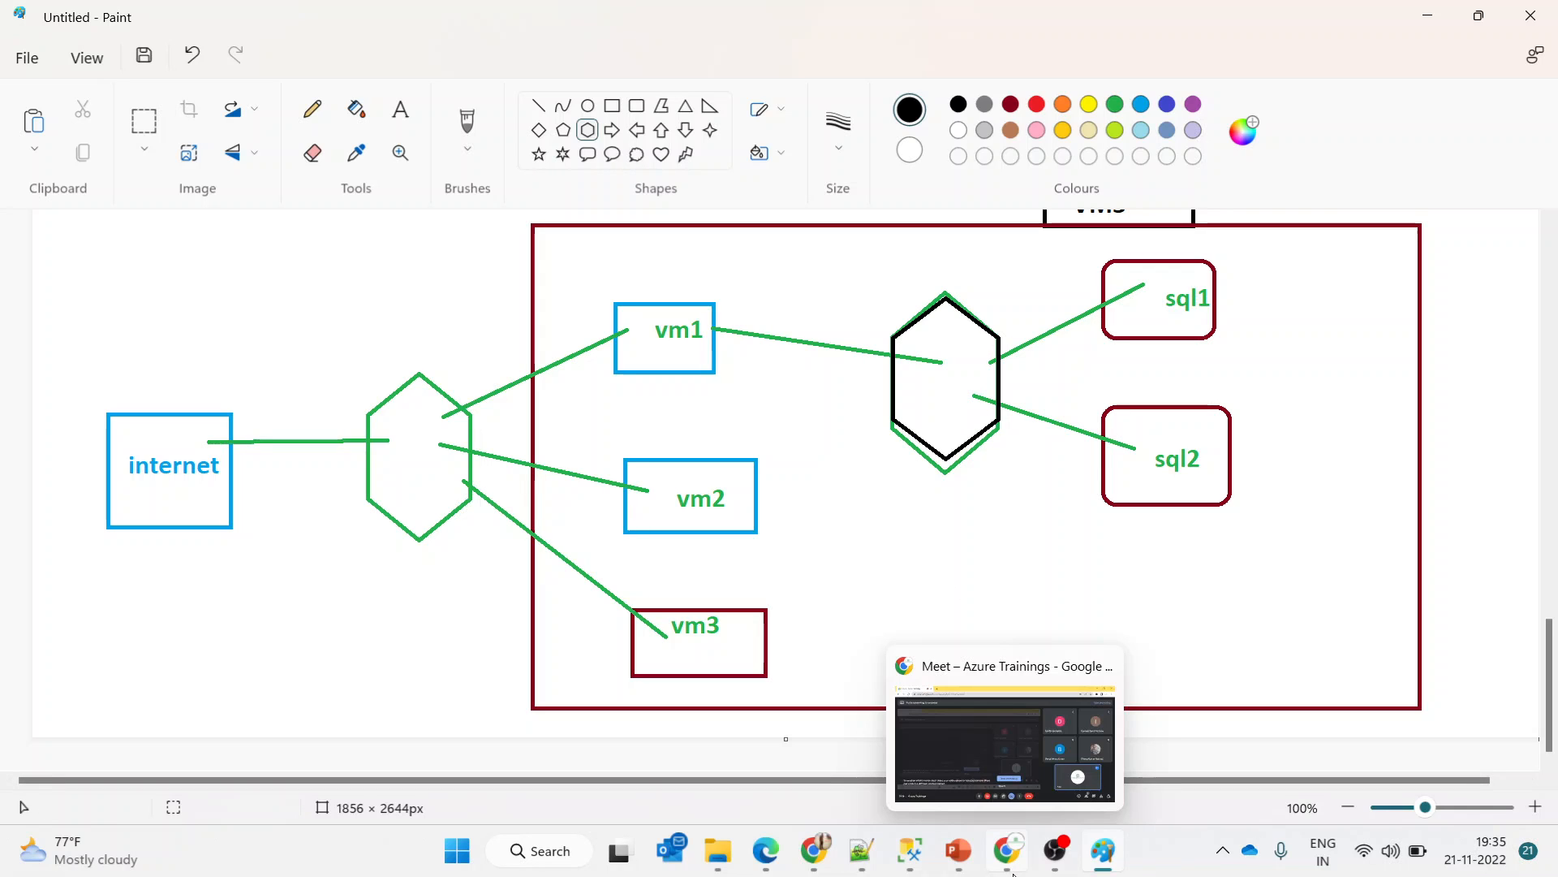
click(1006, 744)
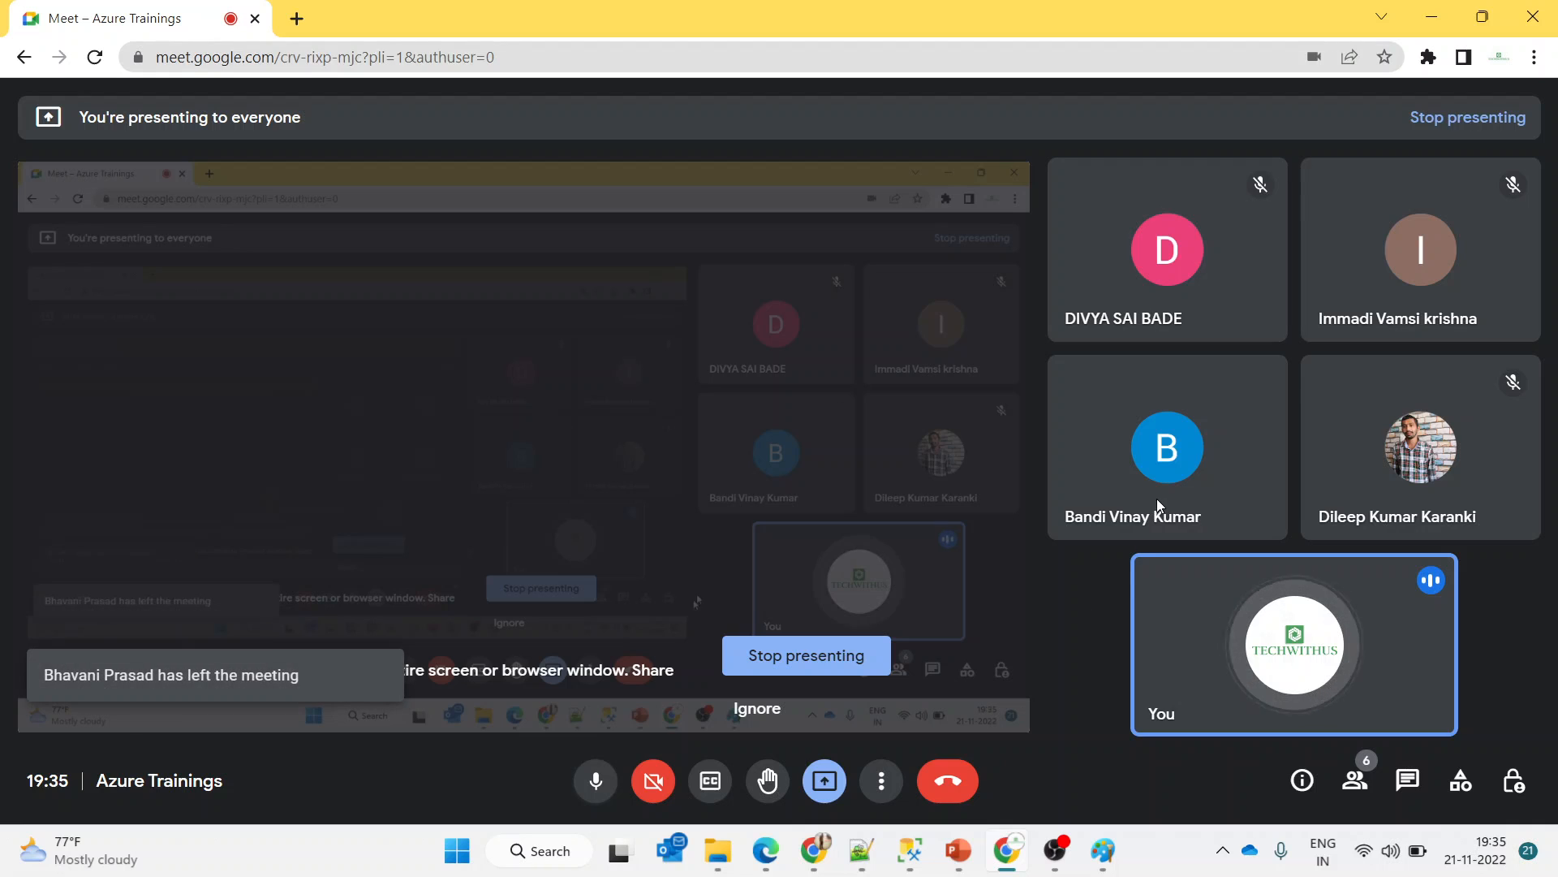
click(1430, 18)
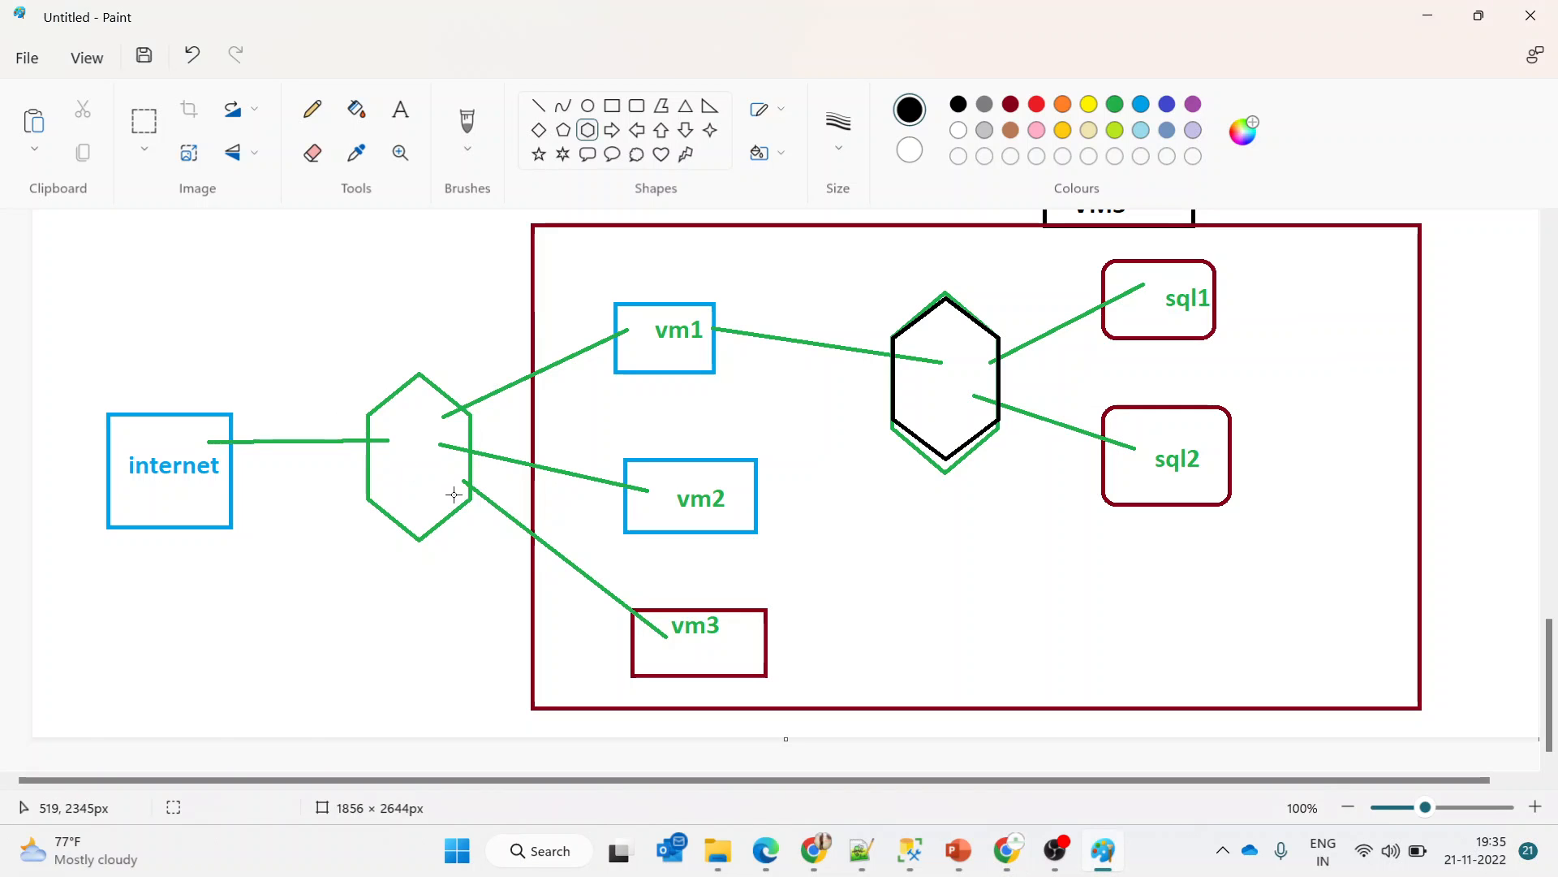
Label the black hexagon "internal LB" in black text
click(417, 112)
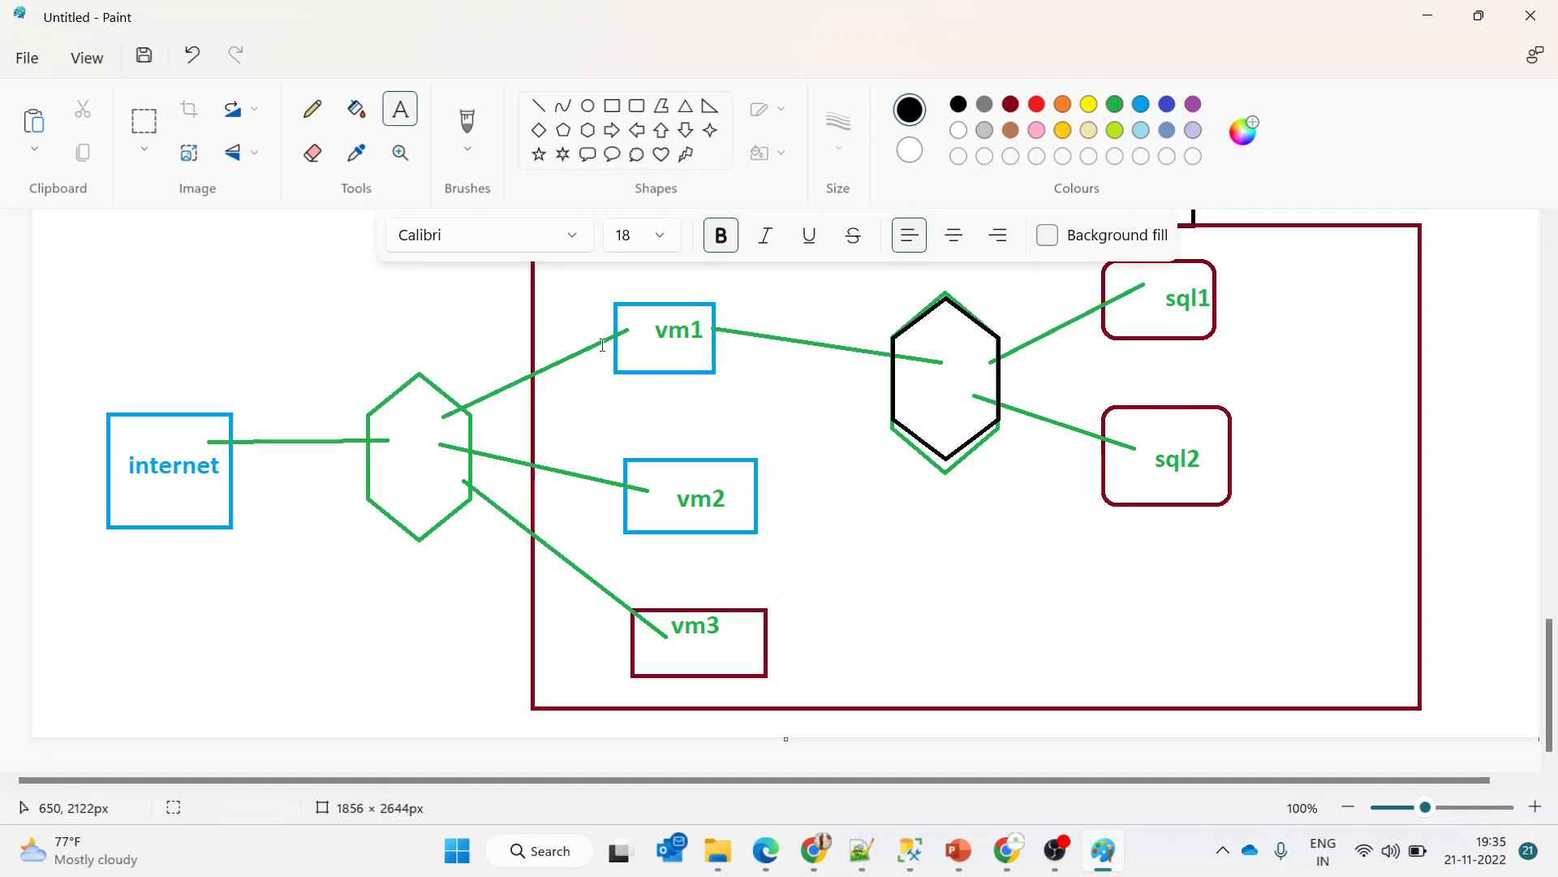
click(926, 381)
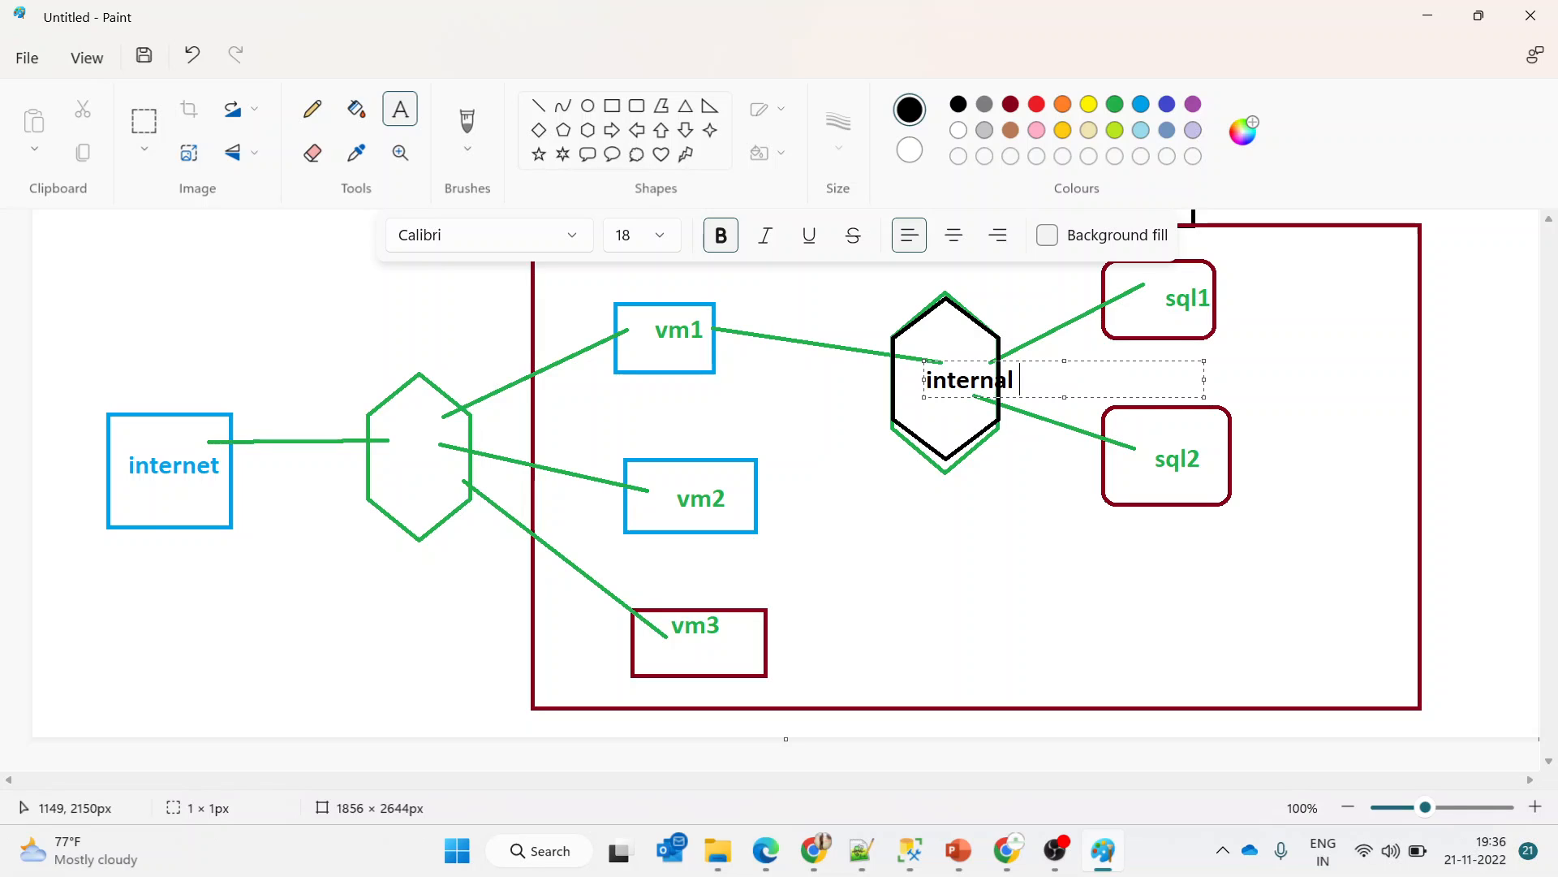
text(LB)
click(390, 462)
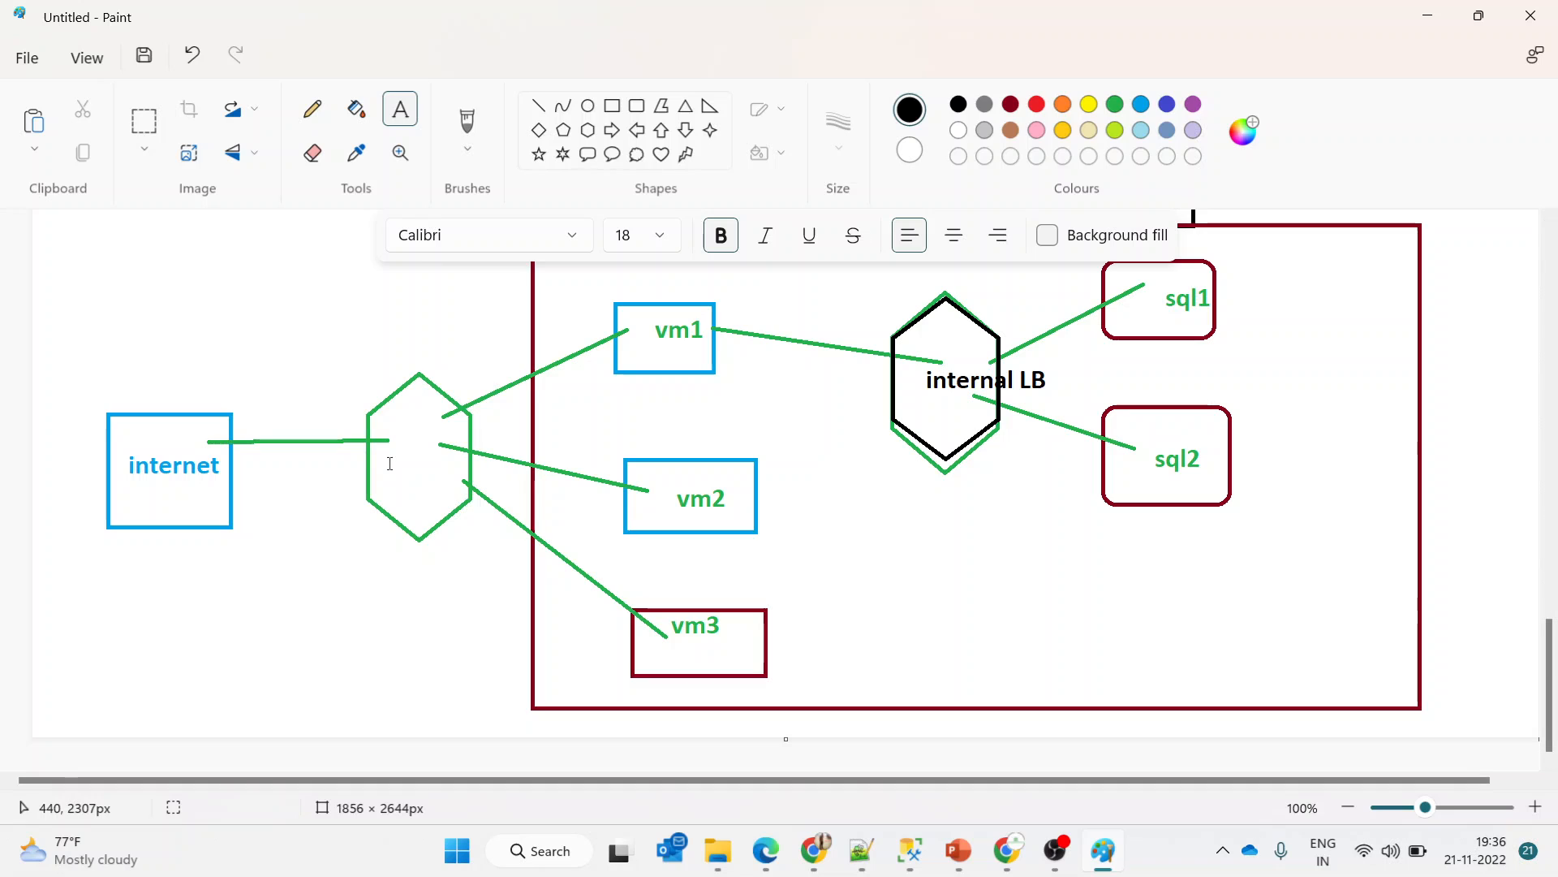
Label the green hexagon beside the internet box "Public LB" in black text
click(390, 463)
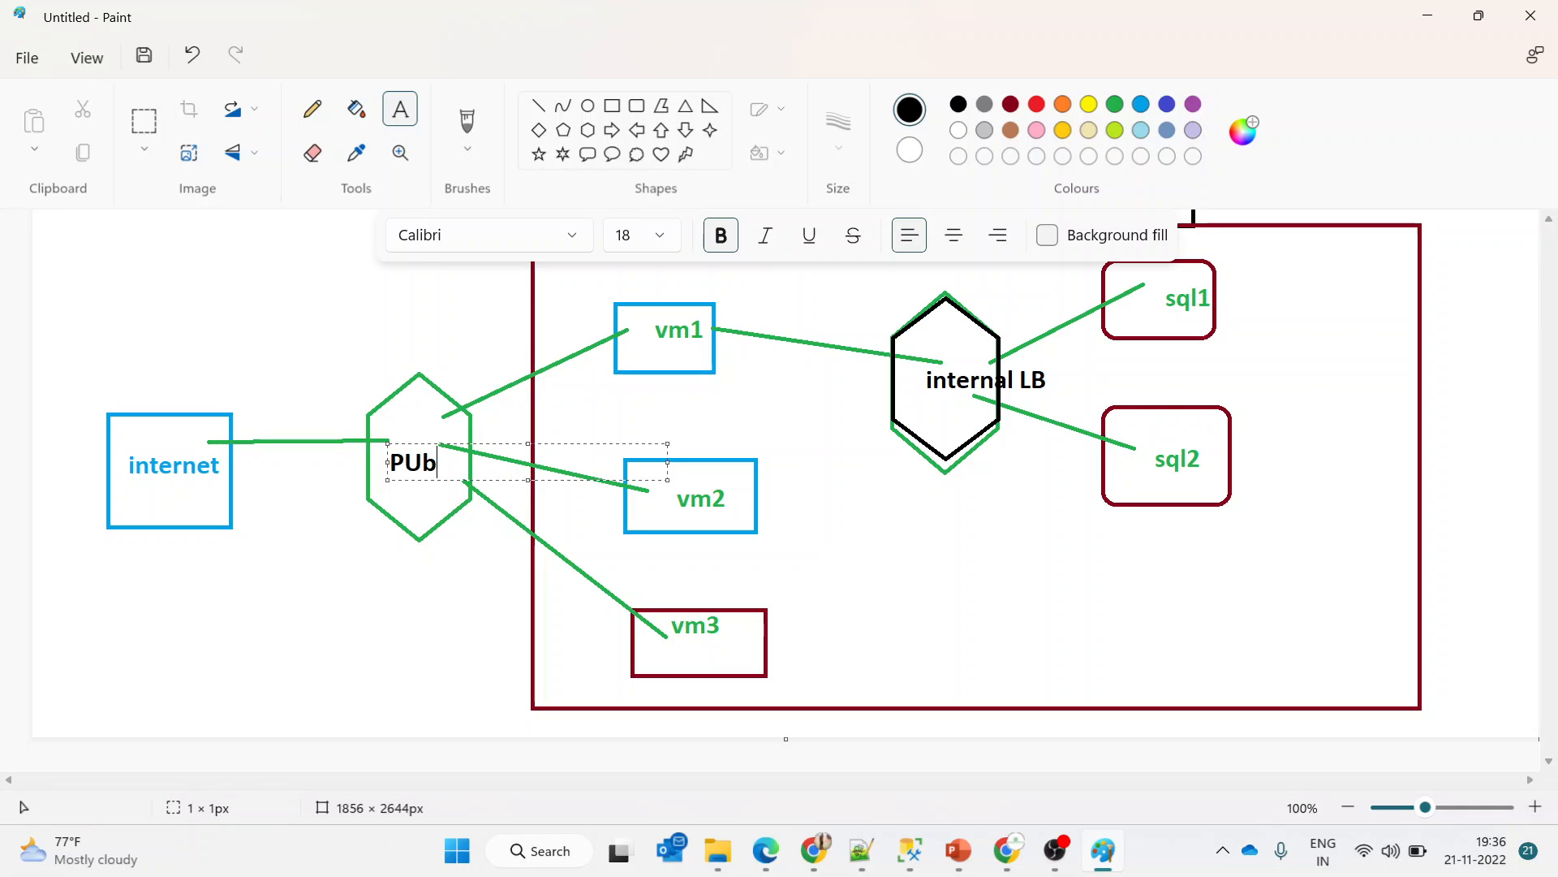
key(BackSpace)
key(BackSpace)
key(BackSpace)
key(BackSpace)
key(BackSpace)
text(ublic LB)
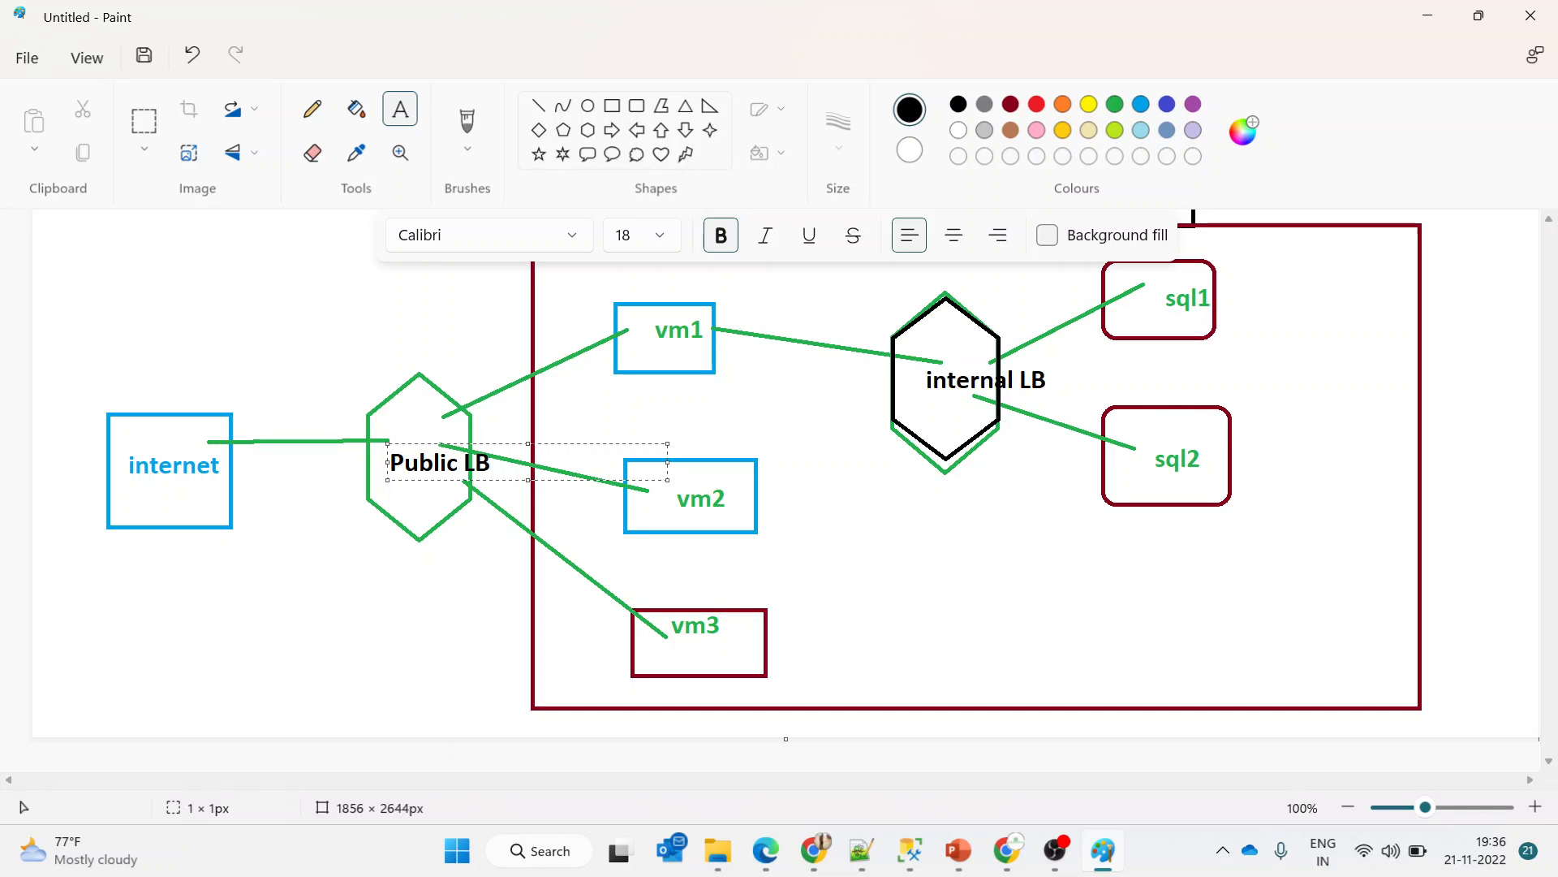
click(337, 654)
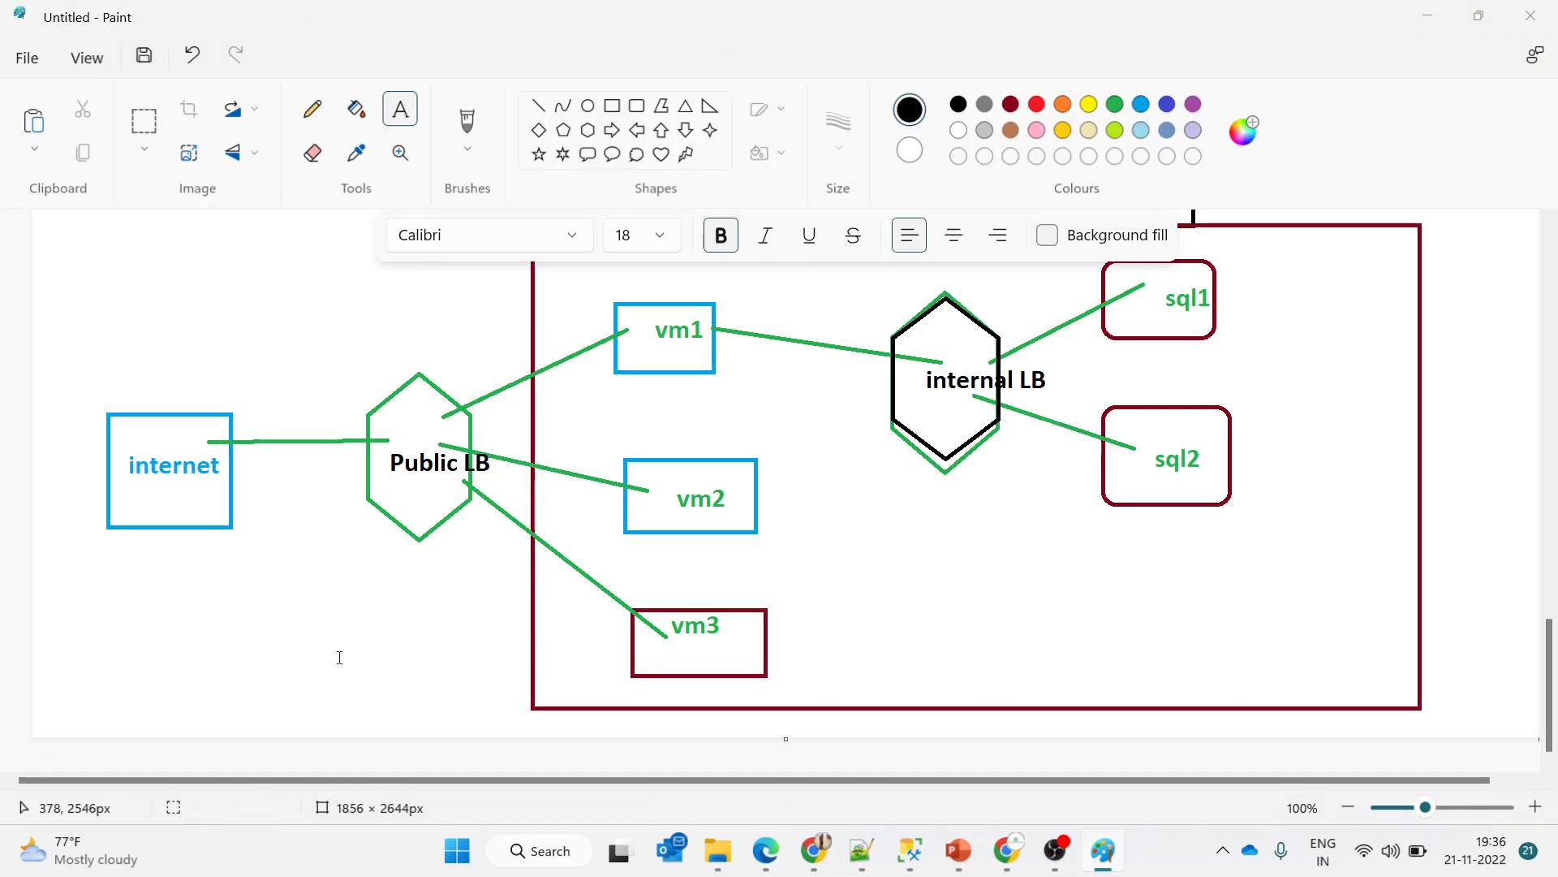
Compare the Paint diagram with the "Internal load balancer" slide in the PowerPoint slide show
key(alt+Tab)
key(alt+Tab)
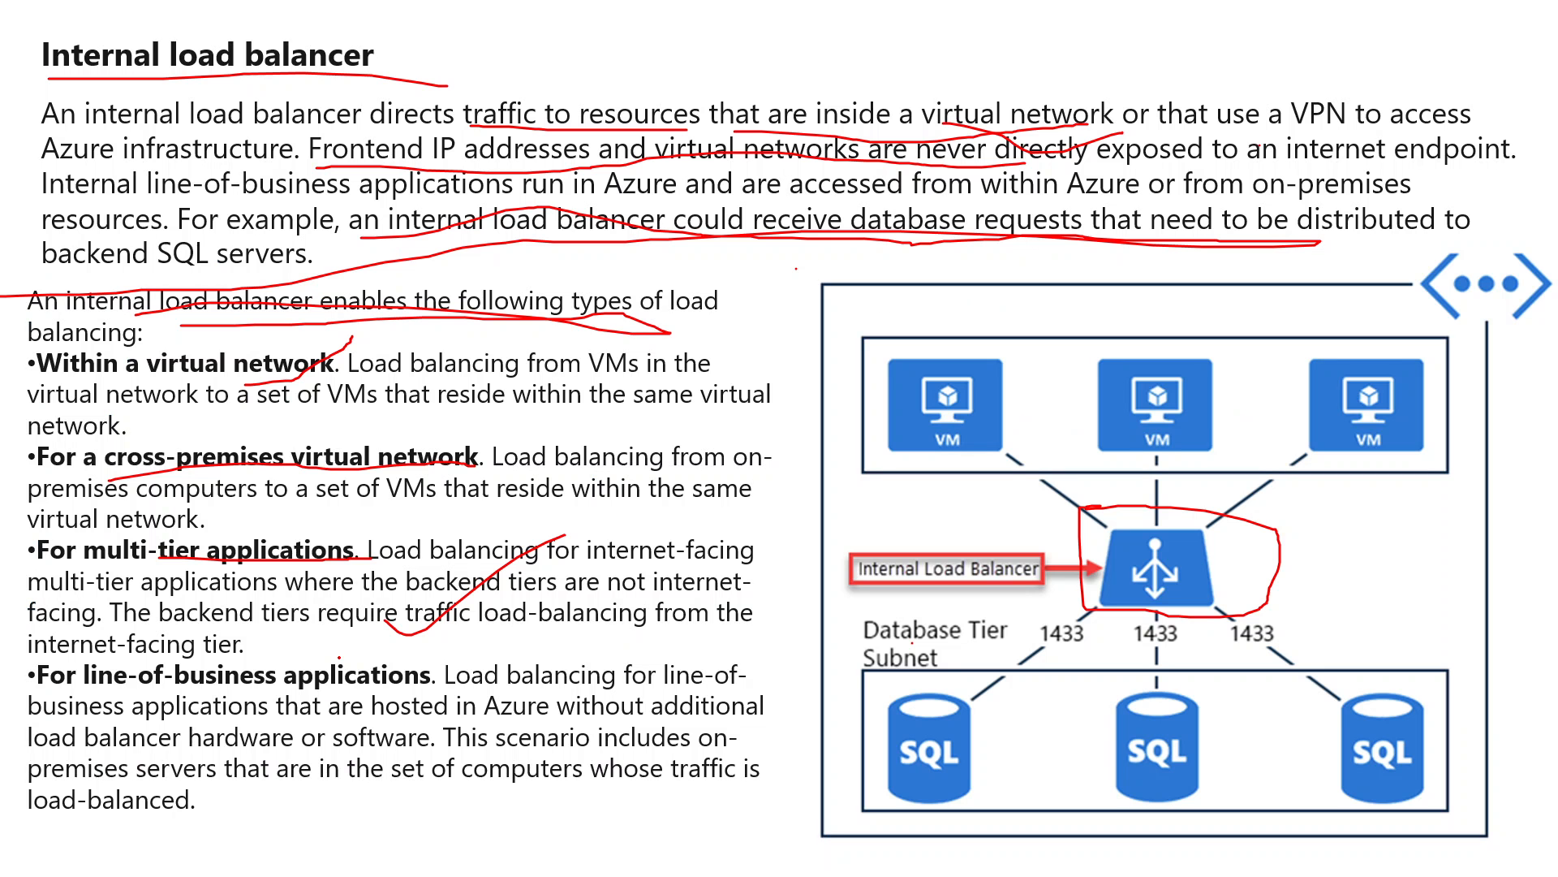
key(alt+Tab)
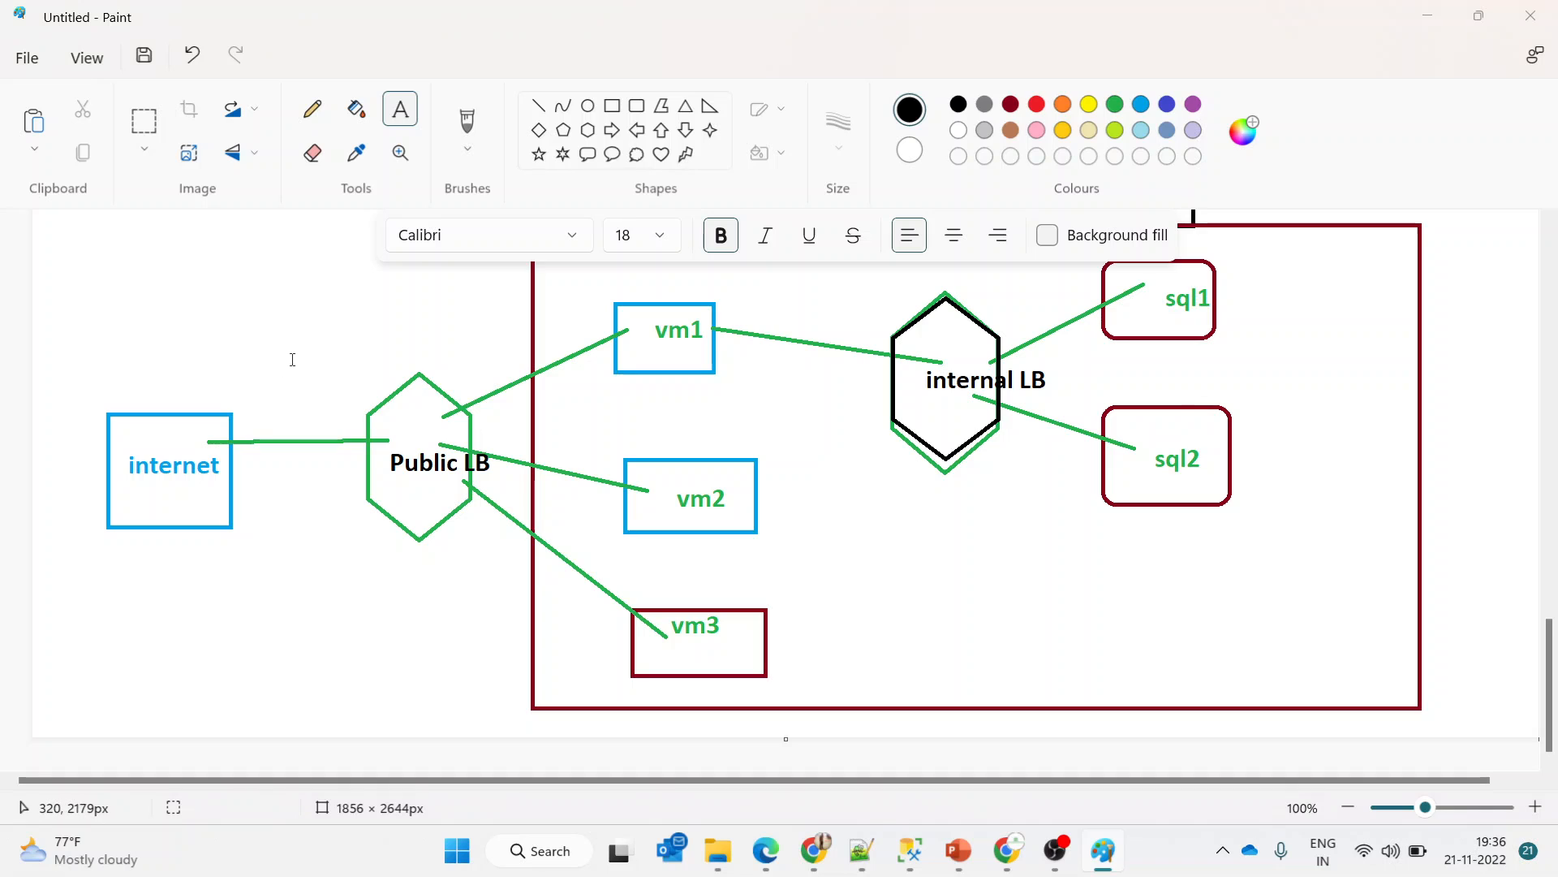
key(alt+Tab)
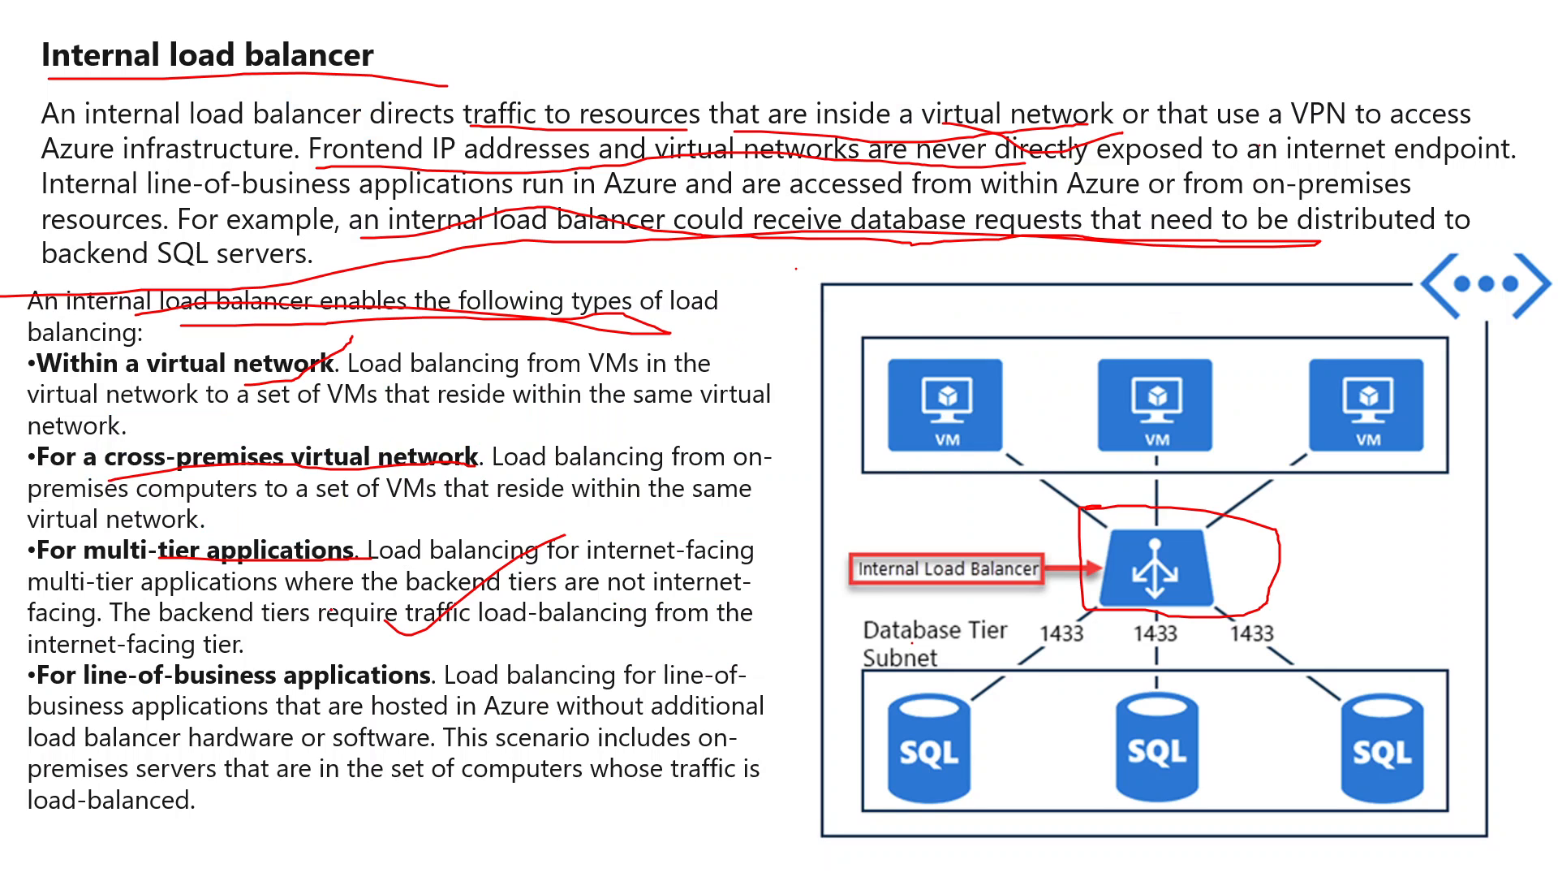
key(alt+Tab)
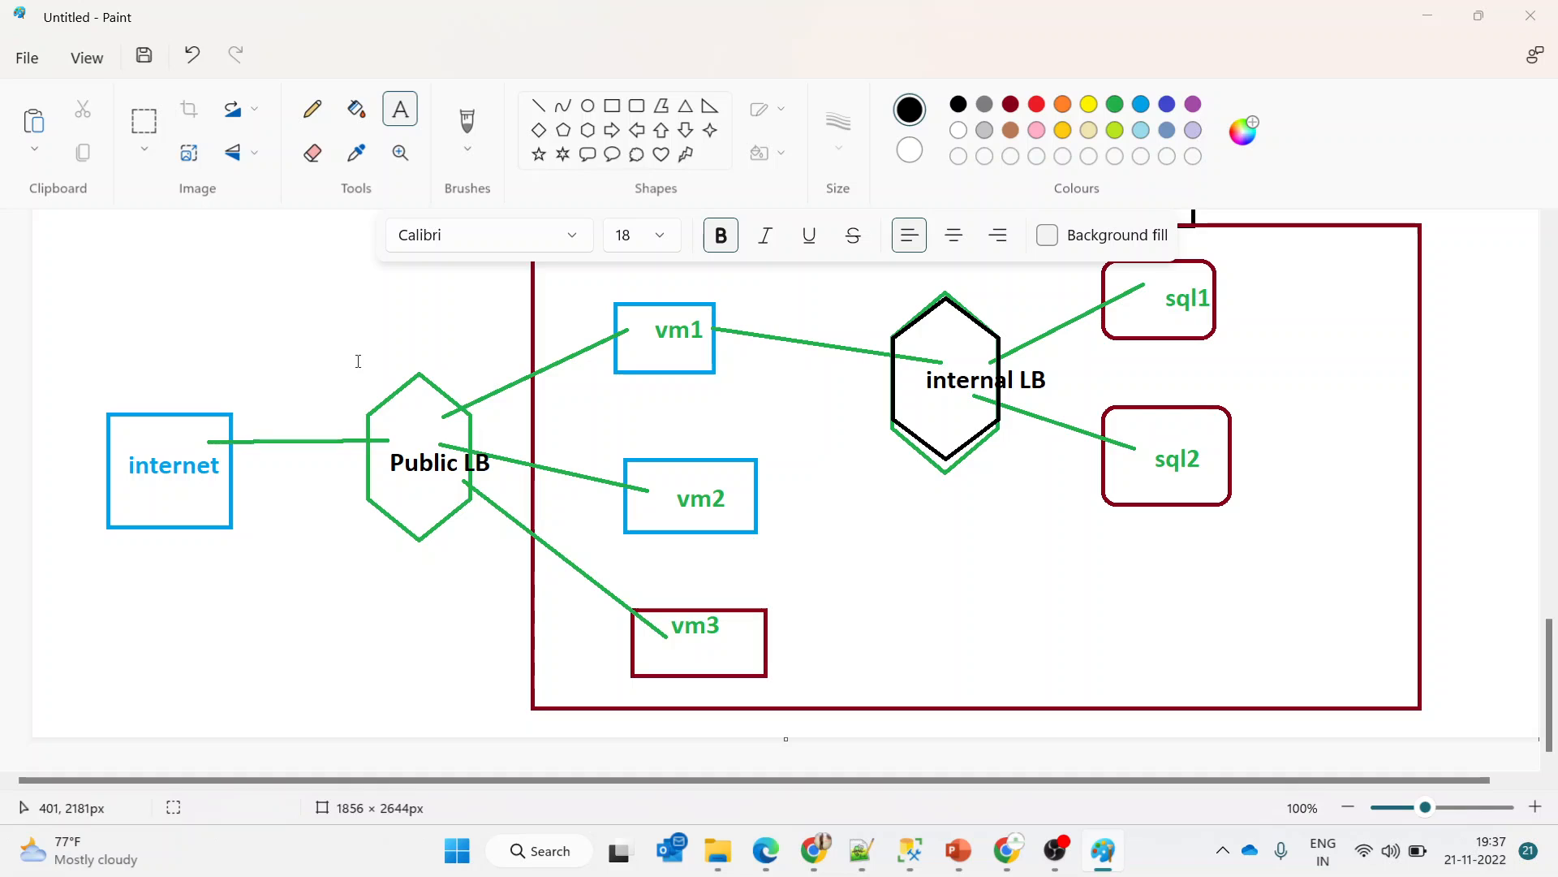
In the PowerPoint slide show, advance to the "Load balancer SKUs" slide and underline "Internal or Public" in red
key(alt+Tab)
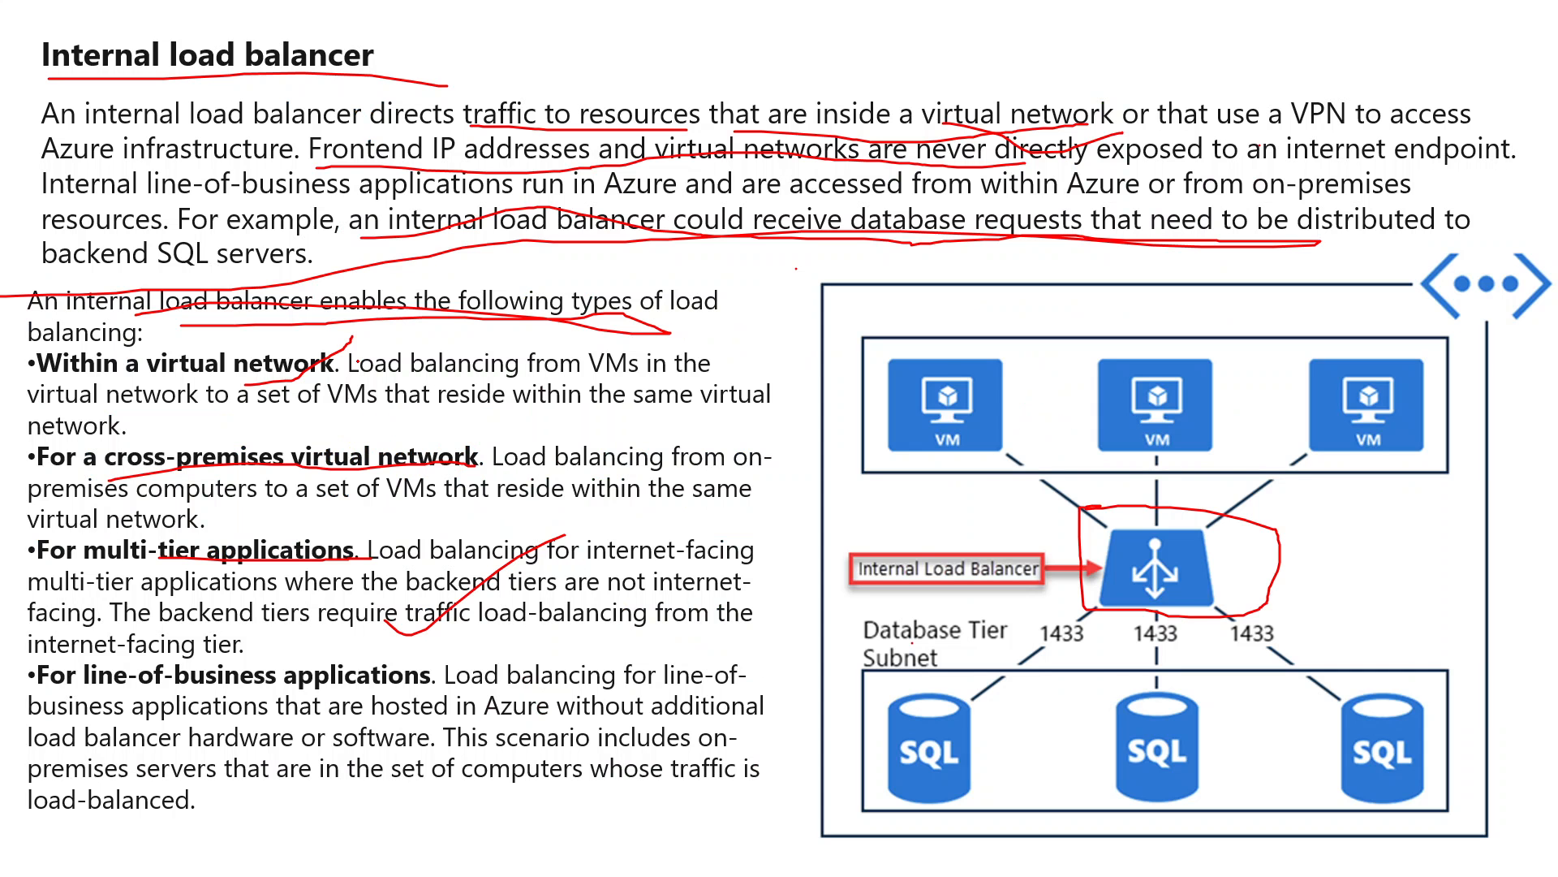
key(Right)
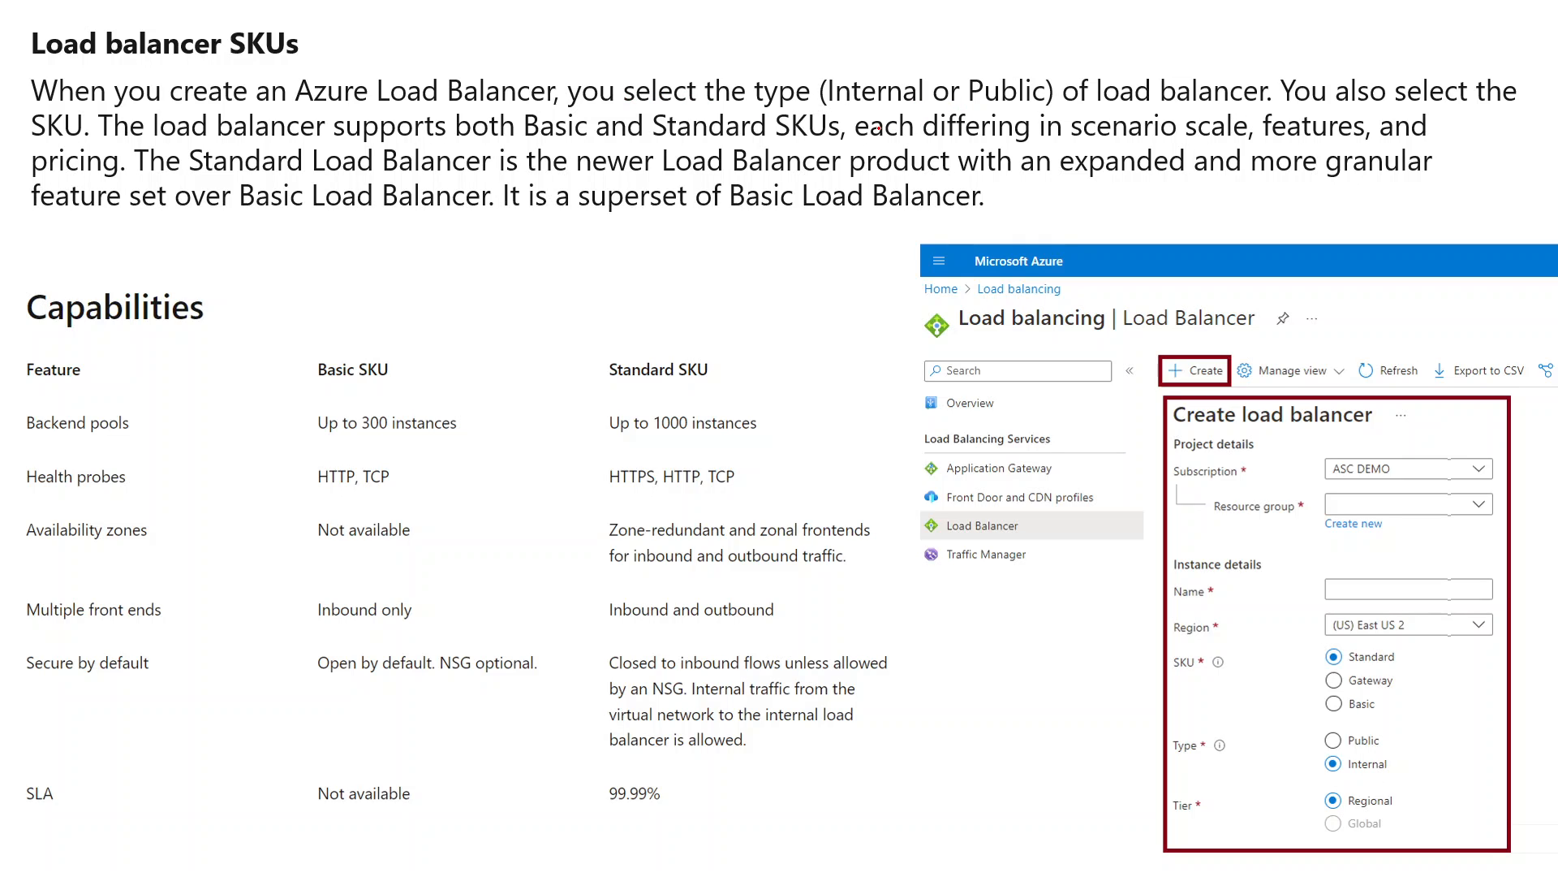
drag(869, 109, 998, 97)
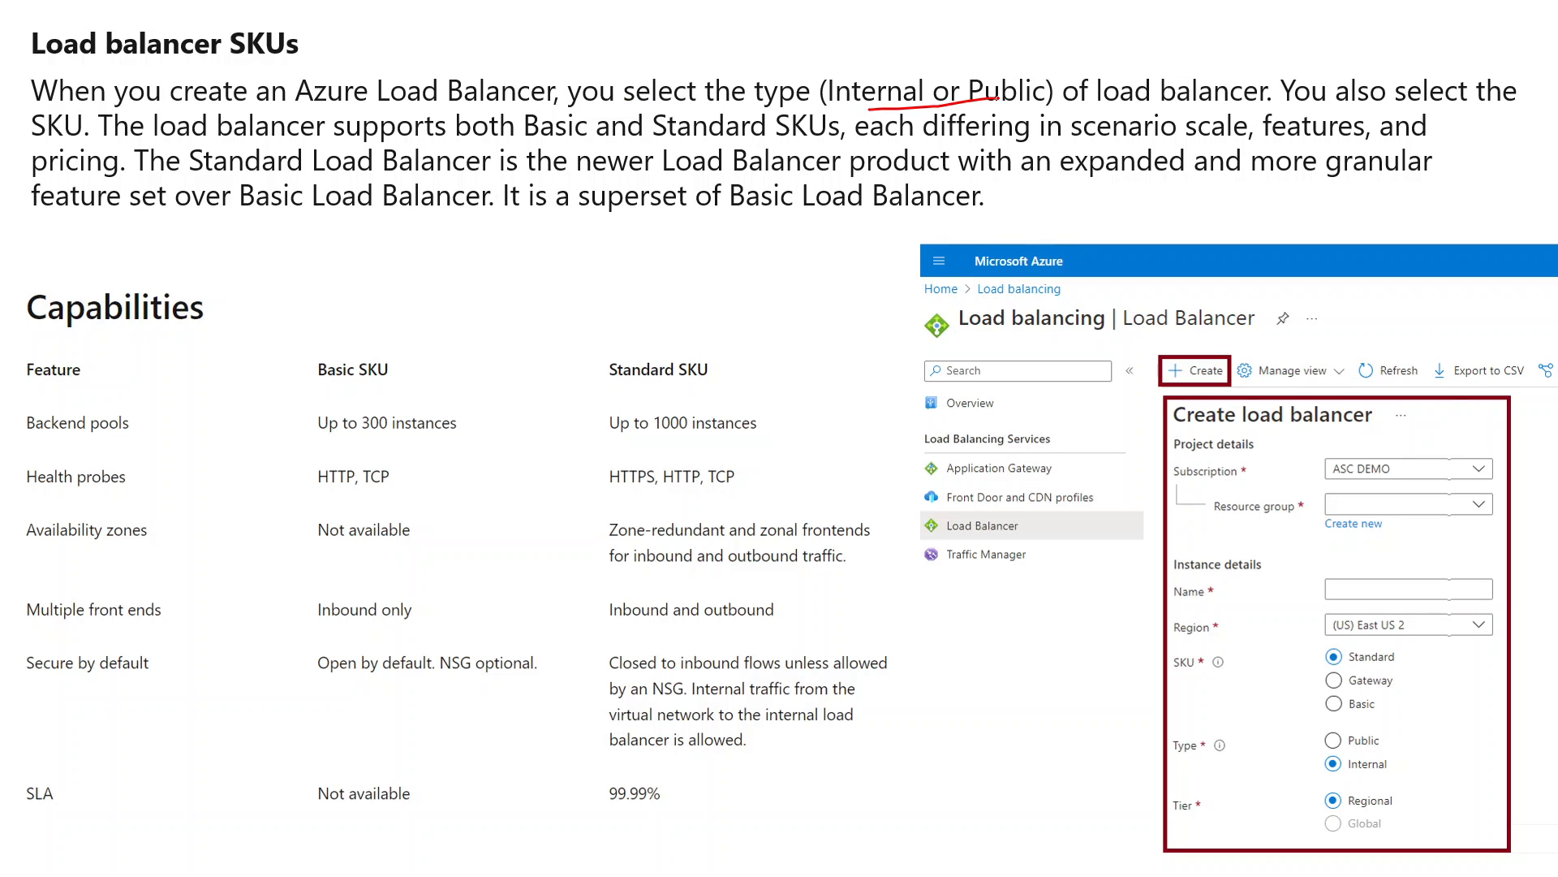